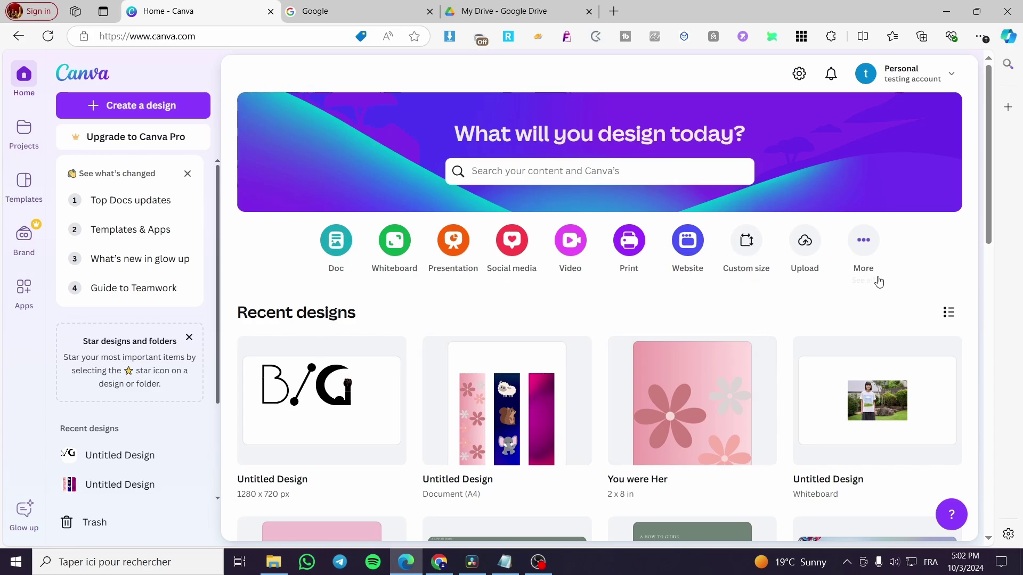
- Create a new blank custom-size design of 1280 × 720 px and dismiss the template suggestions
{"action": "left_click", "coordinate": [747, 242]}
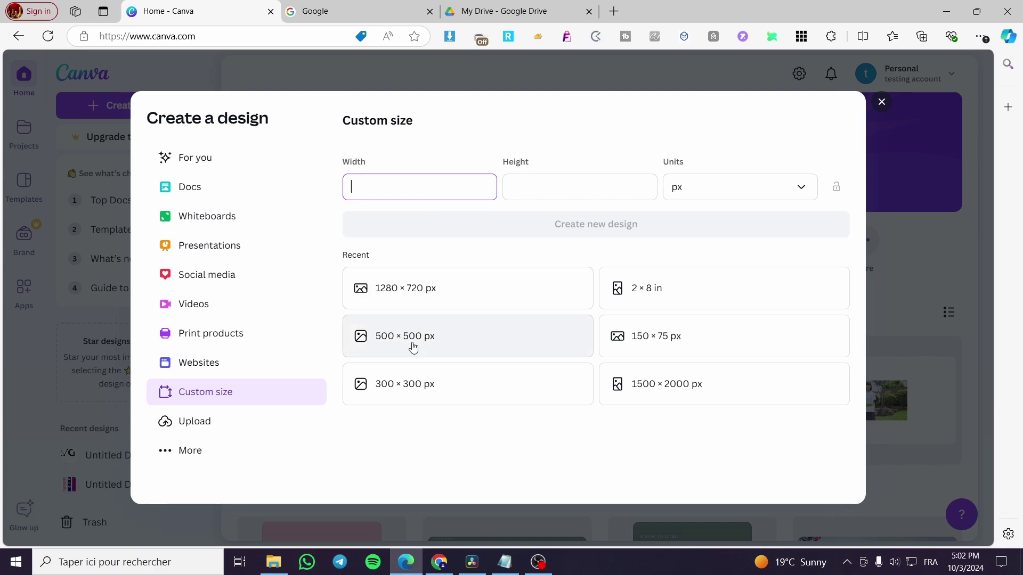
{"action": "left_click", "coordinate": [396, 296]}
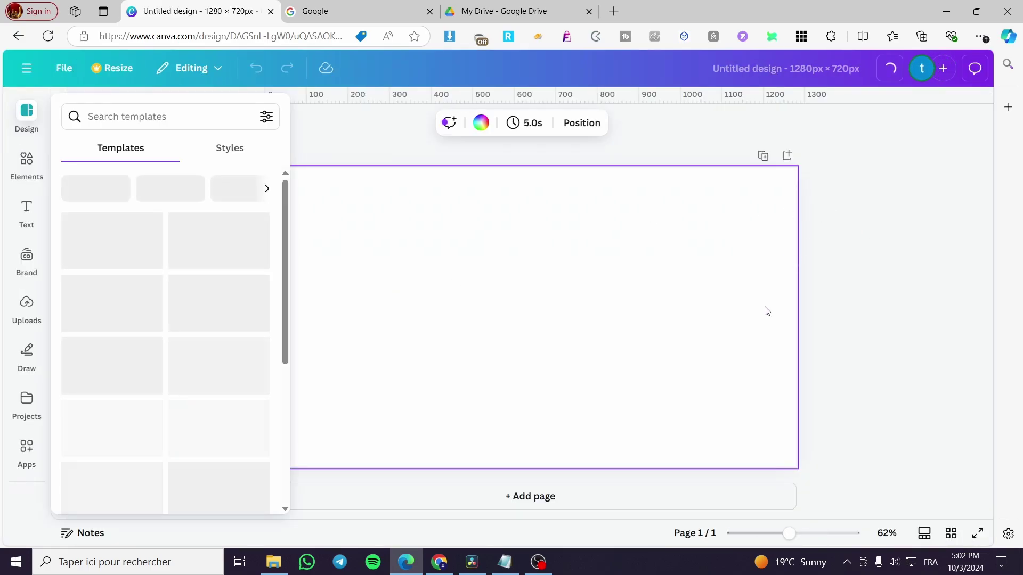
{"action": "left_click", "coordinate": [895, 299]}
{"action": "left_click", "coordinate": [376, 267]}
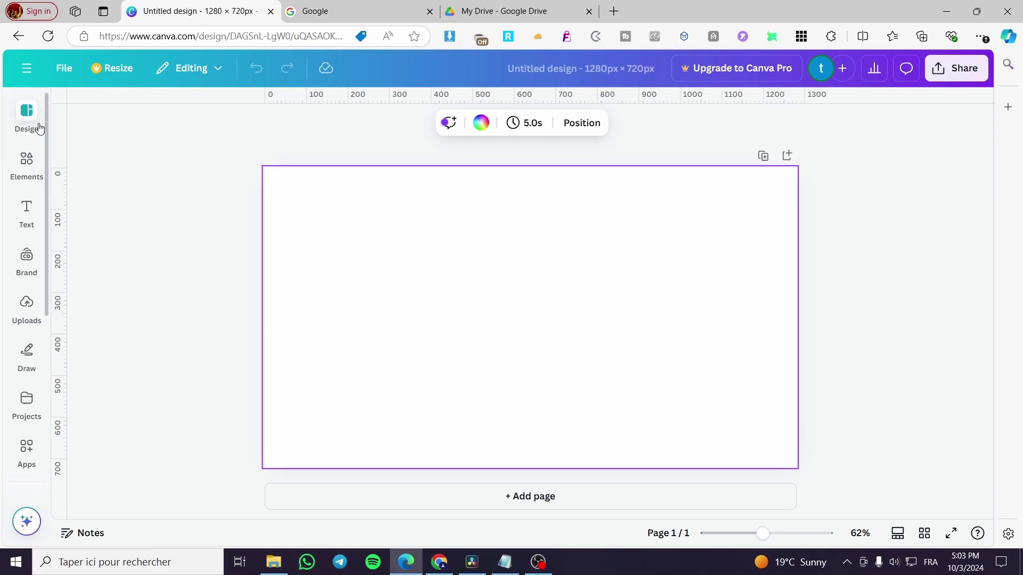
- Add the horizontally elongated hexagon with pointed ends from the full shape library to the page
{"action": "left_click", "coordinate": [30, 159]}
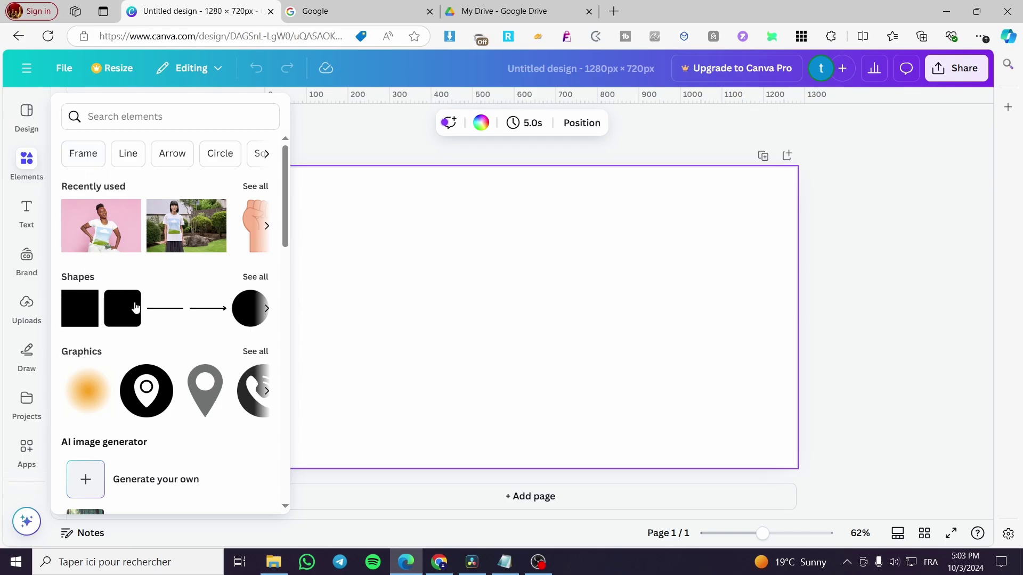
{"action": "left_click", "coordinate": [3, 397]}
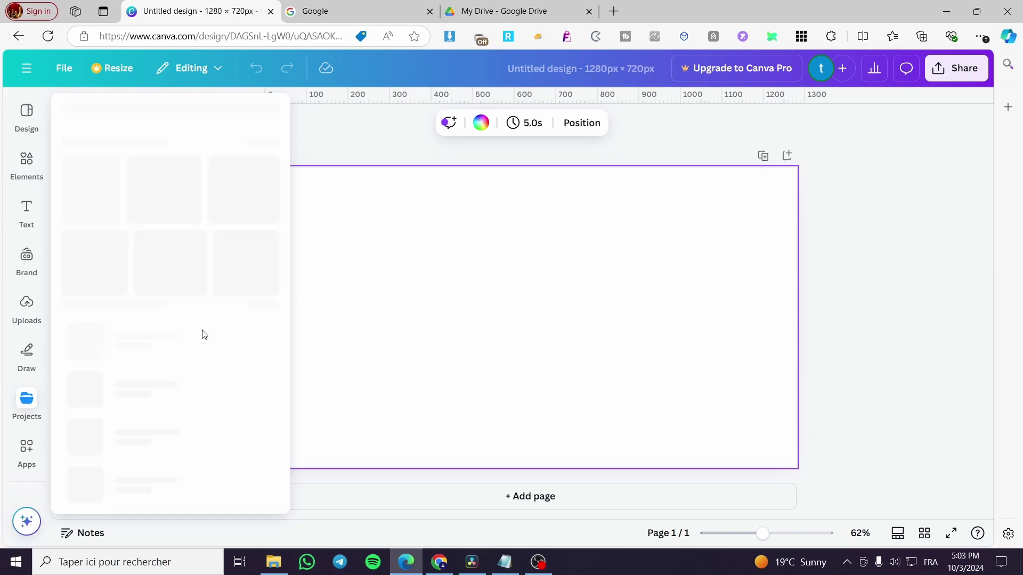
{"action": "left_click", "coordinate": [34, 174]}
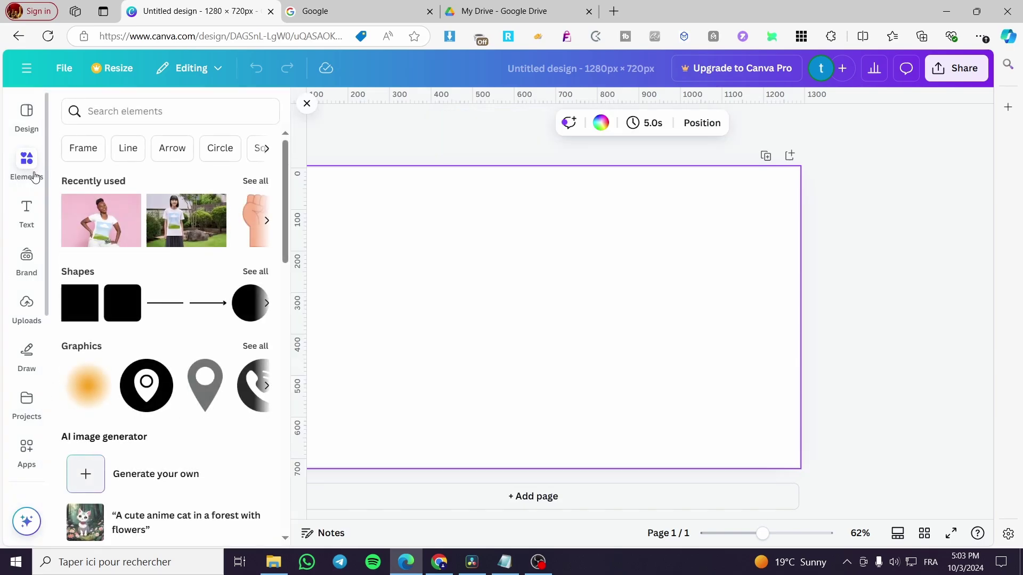
{"action": "left_click", "coordinate": [255, 271]}
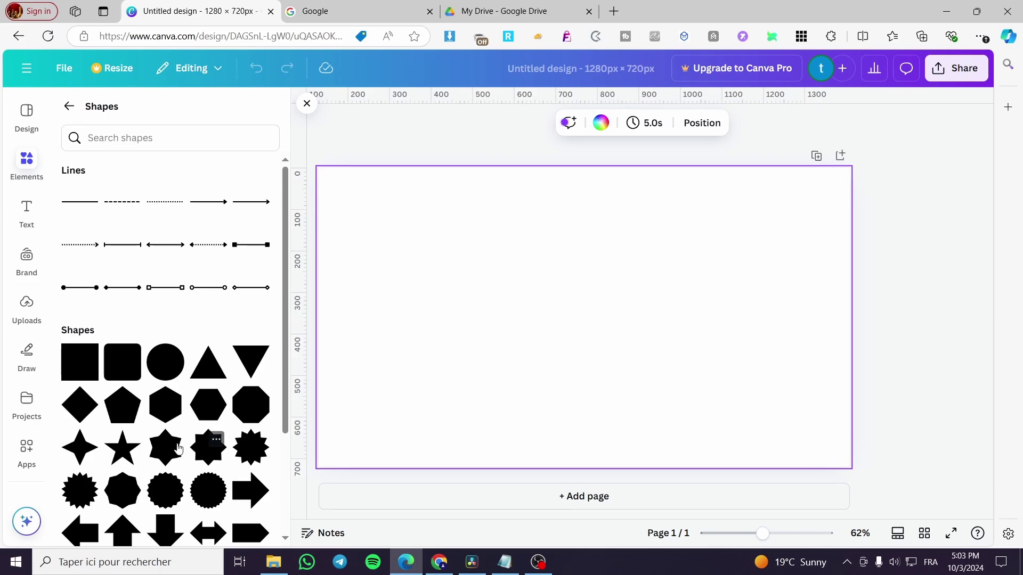
{"action": "scroll", "coordinate": [98, 401], "scroll_direction": "down", "scroll_amount": 4}
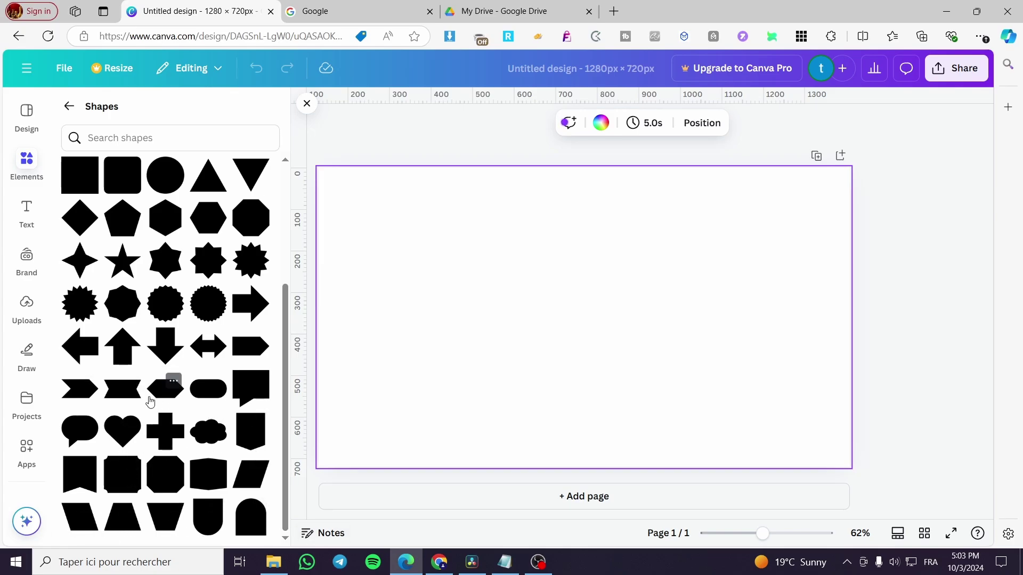
{"action": "left_click", "coordinate": [165, 388]}
- Stretch the hexagon into a wide, flat banner and centre it near the page's upper edge
{"action": "left_click_drag", "start_coordinate": [629, 318], "coordinate": [708, 318]}
{"action": "mouse_move", "coordinate": [622, 340]}
{"action": "left_mouse_down"}
{"action": "mouse_move", "coordinate": [622, 358]}
{"action": "mouse_move", "coordinate": [623, 335]}
{"action": "left_mouse_up"}
{"action": "left_click_drag", "start_coordinate": [707, 318], "coordinate": [690, 315]}
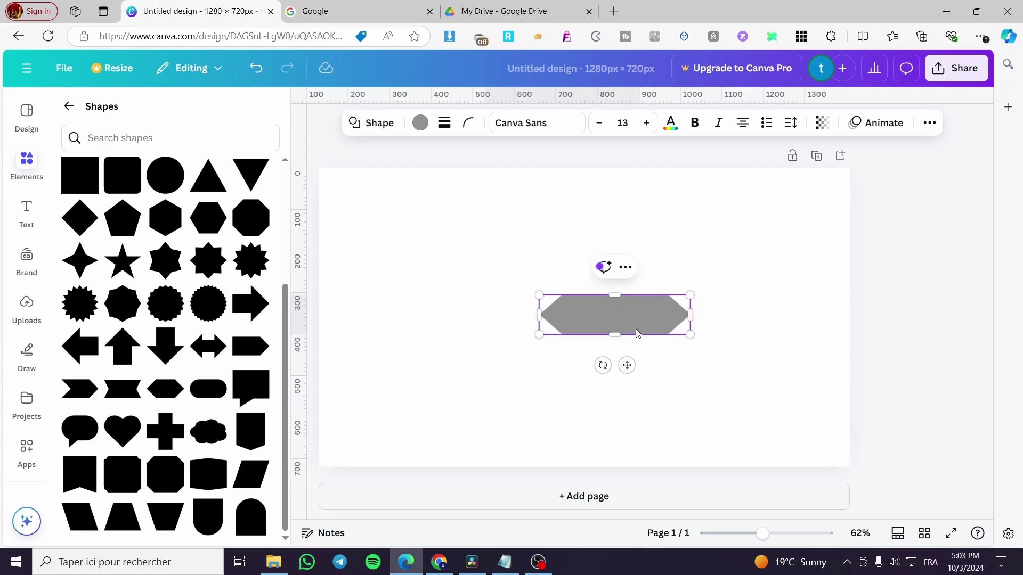
{"action": "left_click_drag", "start_coordinate": [635, 365], "coordinate": [599, 244]}
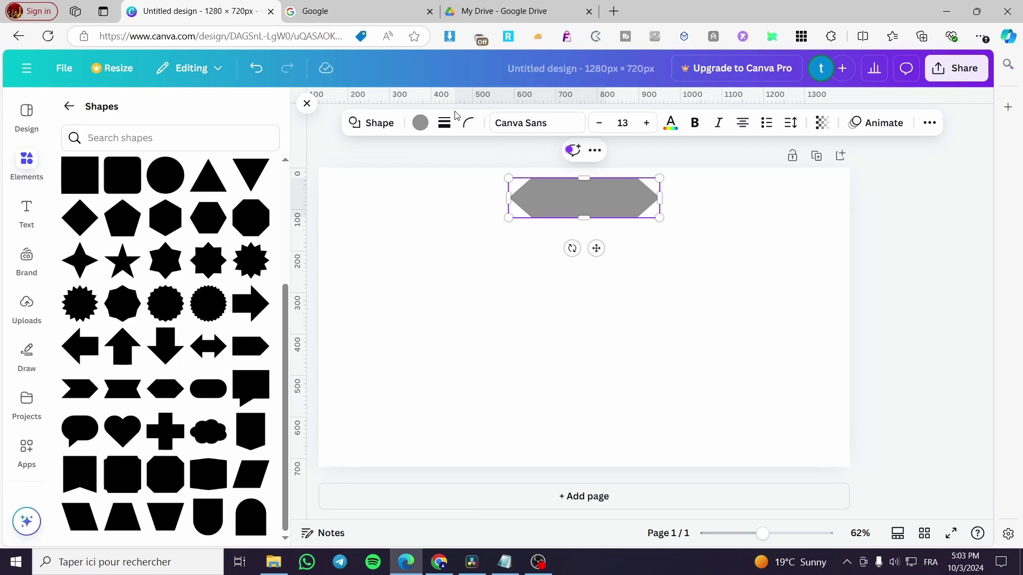
- Fill the hexagon banner with the light blue default solid color
{"action": "left_click", "coordinate": [420, 122]}
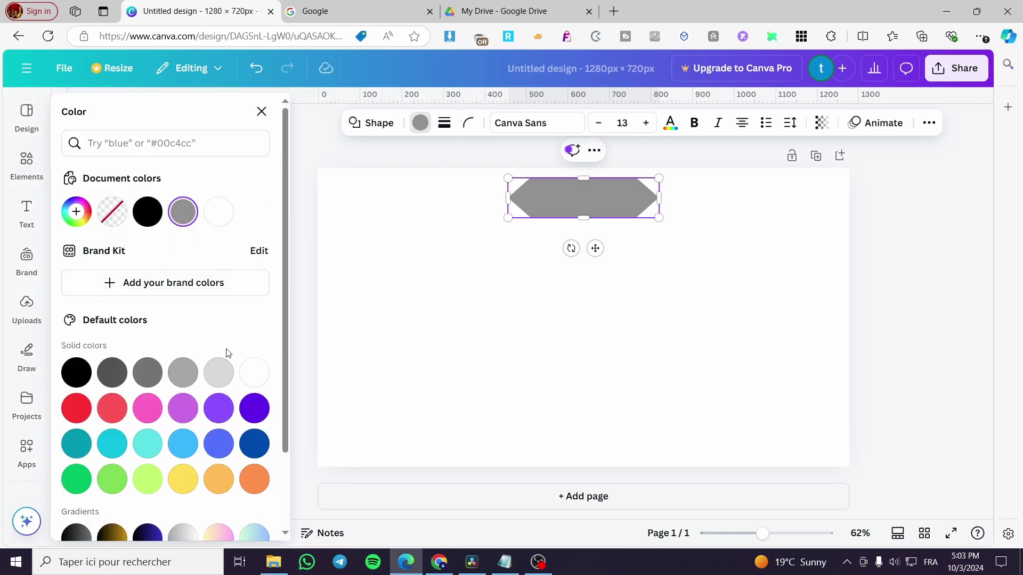
{"action": "left_click", "coordinate": [217, 408]}
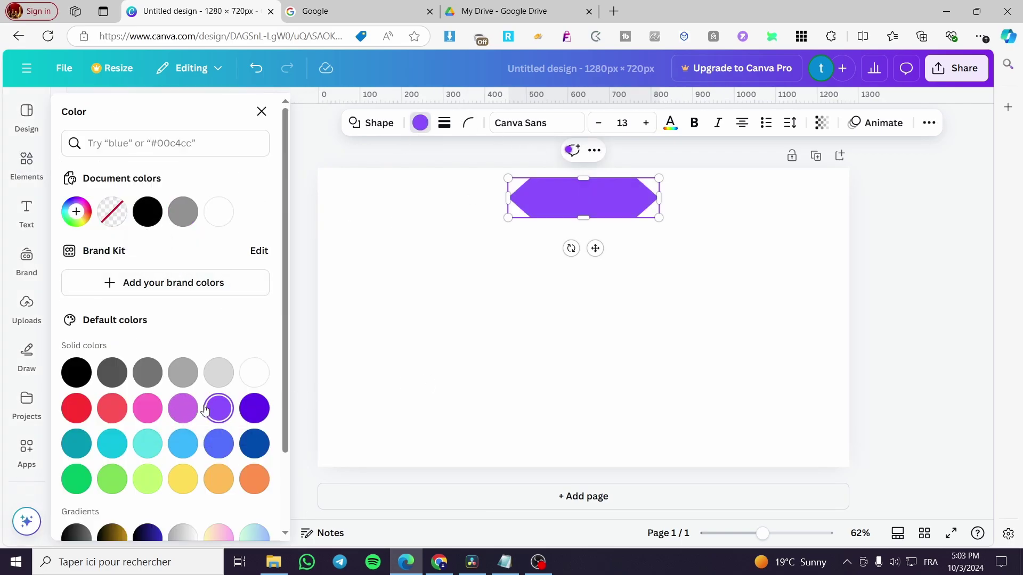
{"action": "left_click", "coordinate": [183, 444]}
{"action": "left_click", "coordinate": [672, 350]}
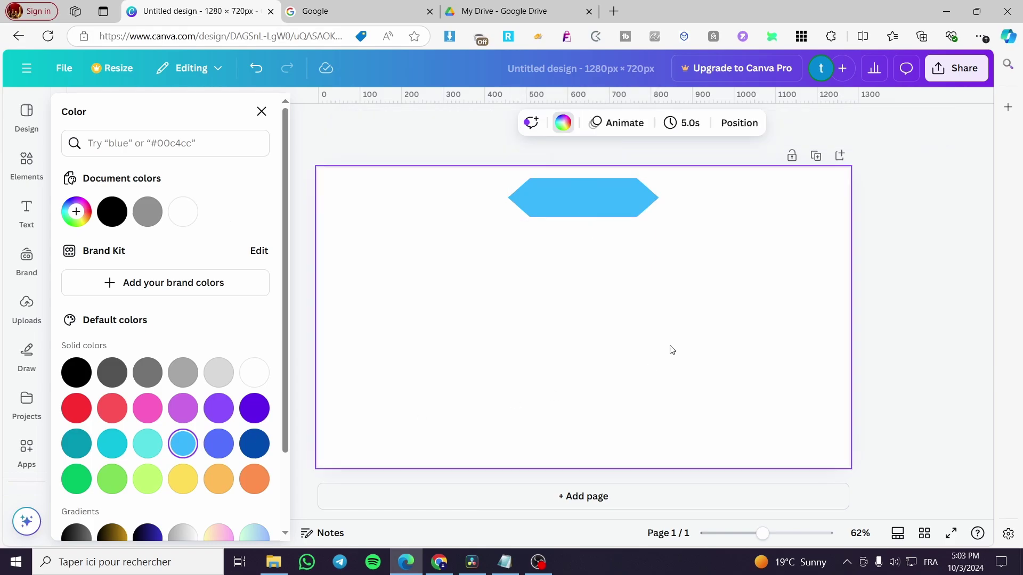
- Add a heading text, scale it down to size 29.8 and centre it on the blue banner
{"action": "left_click", "coordinate": [27, 210]}
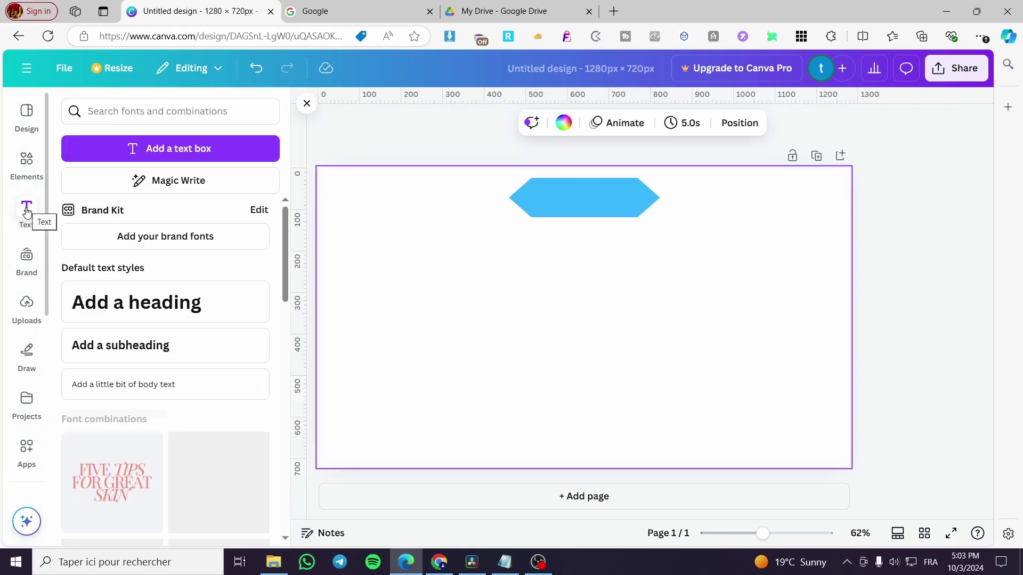
{"action": "left_click", "coordinate": [141, 303]}
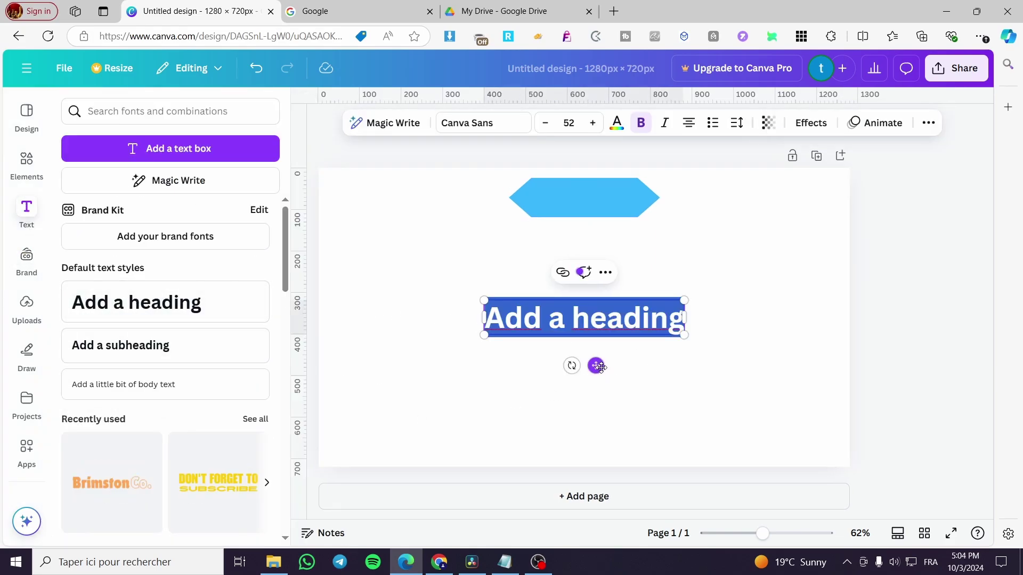
{"action": "left_click_drag", "start_coordinate": [599, 366], "coordinate": [607, 244]}
{"action": "left_click_drag", "start_coordinate": [694, 218], "coordinate": [602, 193]}
{"action": "left_click_drag", "start_coordinate": [562, 226], "coordinate": [596, 238]}
- Replace the heading text with "How to make a video" and fit it on two lines inside the banner
{"action": "left_click", "coordinate": [607, 198]}
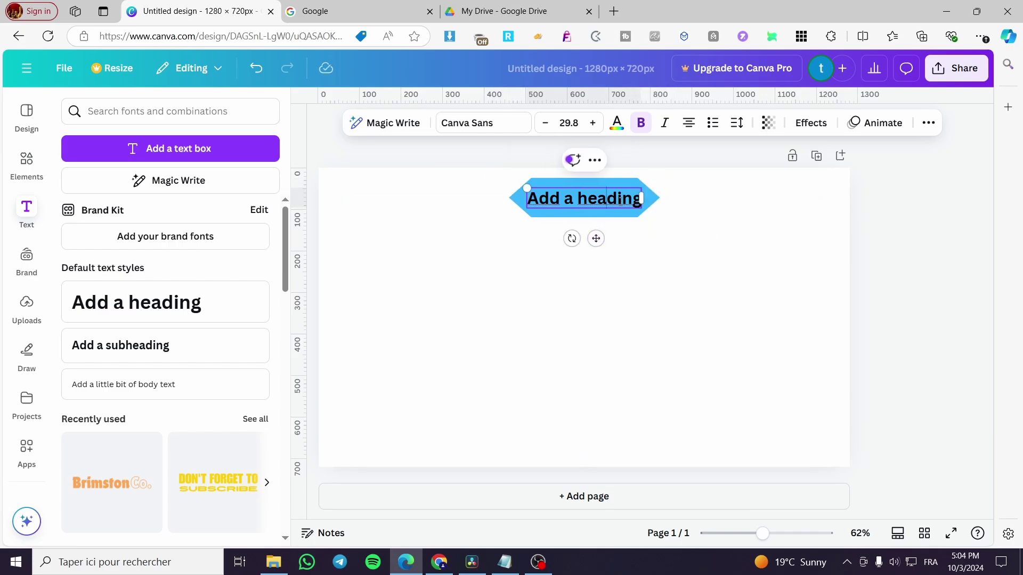
{"action": "key", "text": "ctrl+a"}
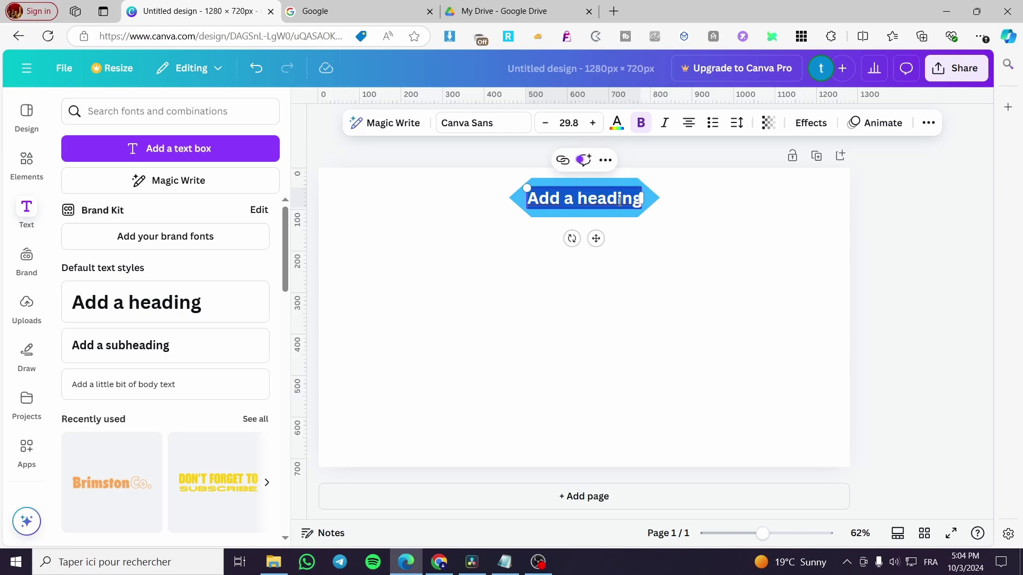
{"action": "type", "text": "H"}
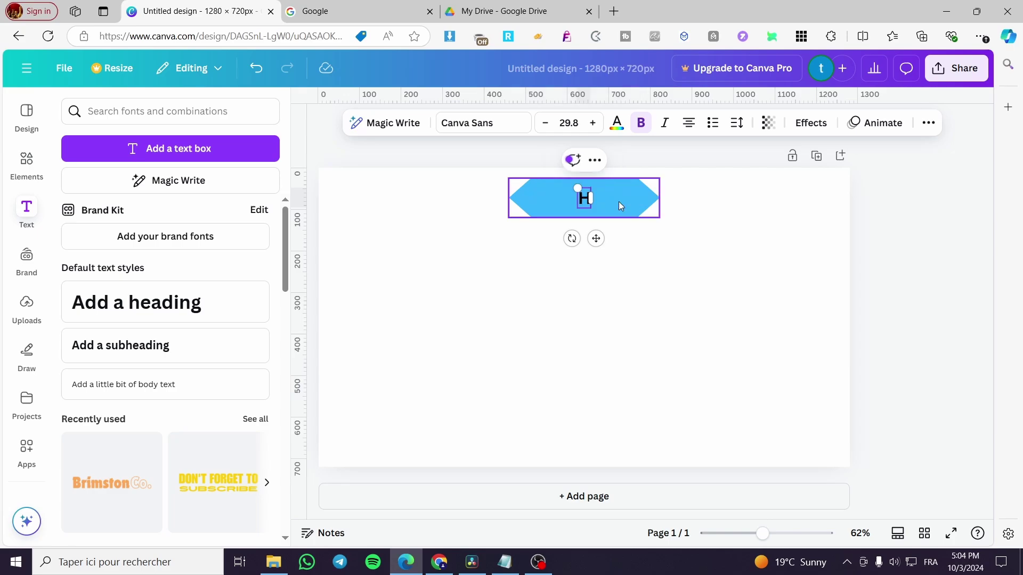
{"action": "type", "text": "ow to make"}
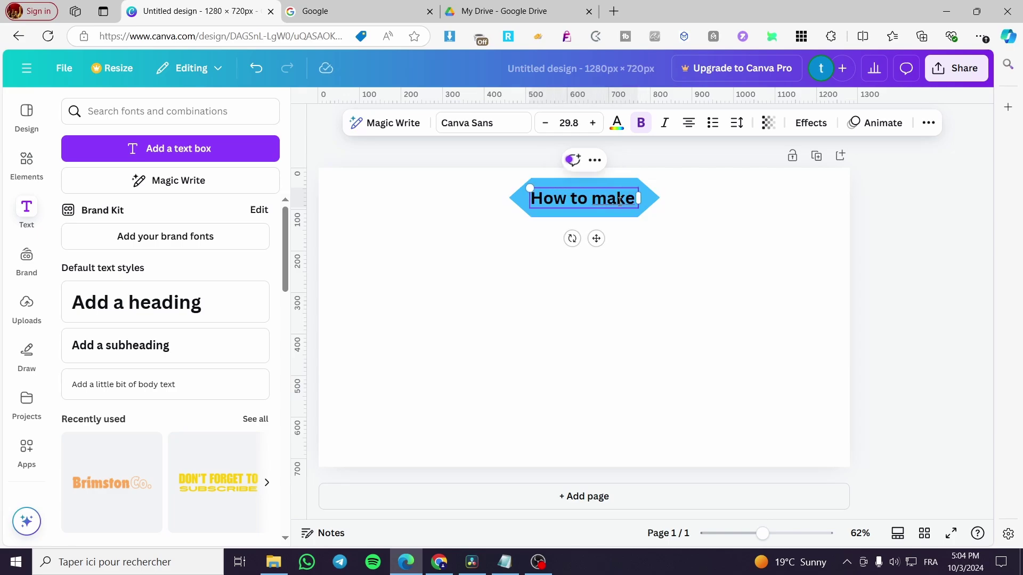
{"action": "type", "text": " a videos"}
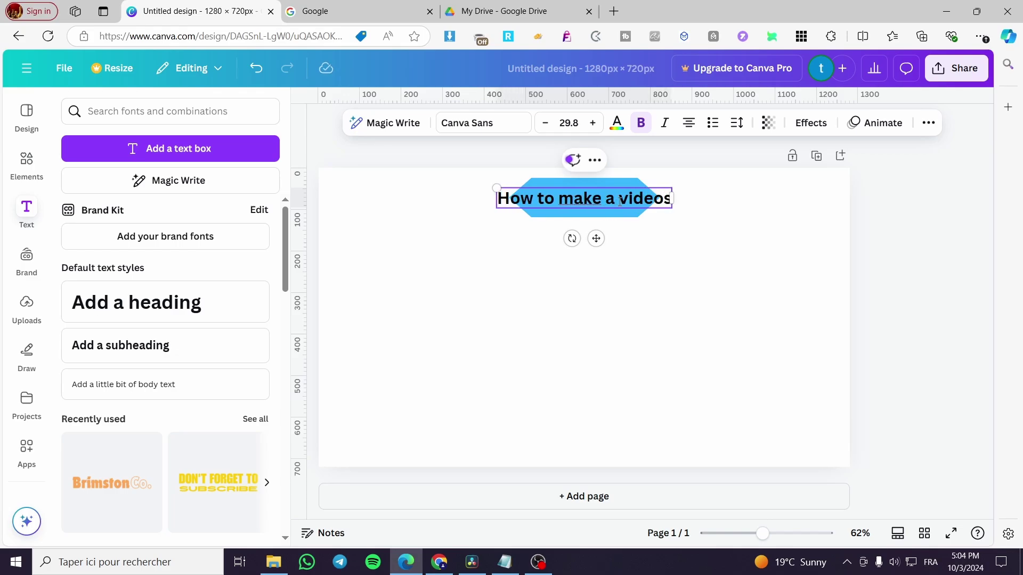
{"action": "key", "text": "BackSpace"}
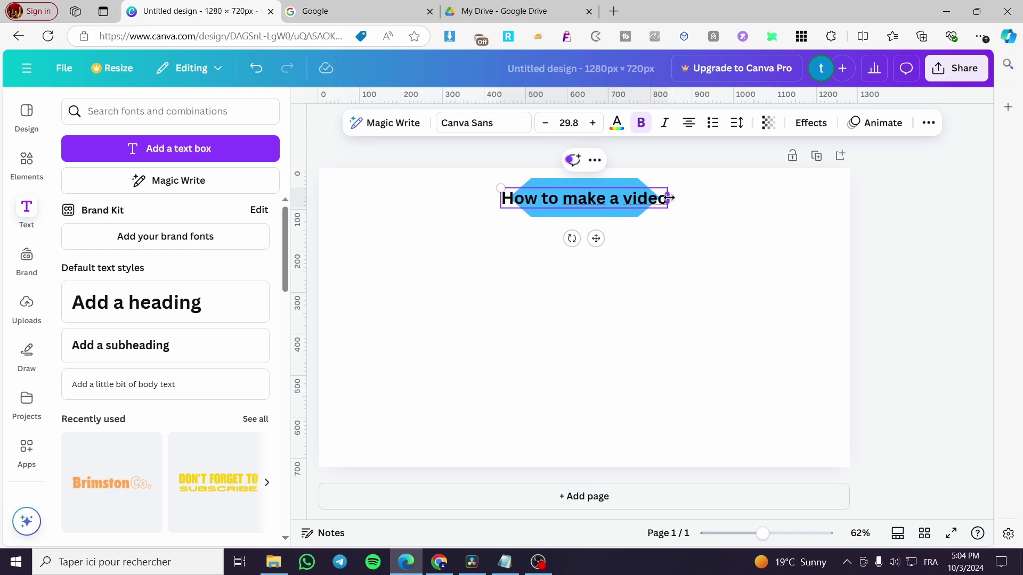
{"action": "left_click_drag", "start_coordinate": [669, 198], "coordinate": [602, 241]}
{"action": "left_click", "coordinate": [679, 254]}
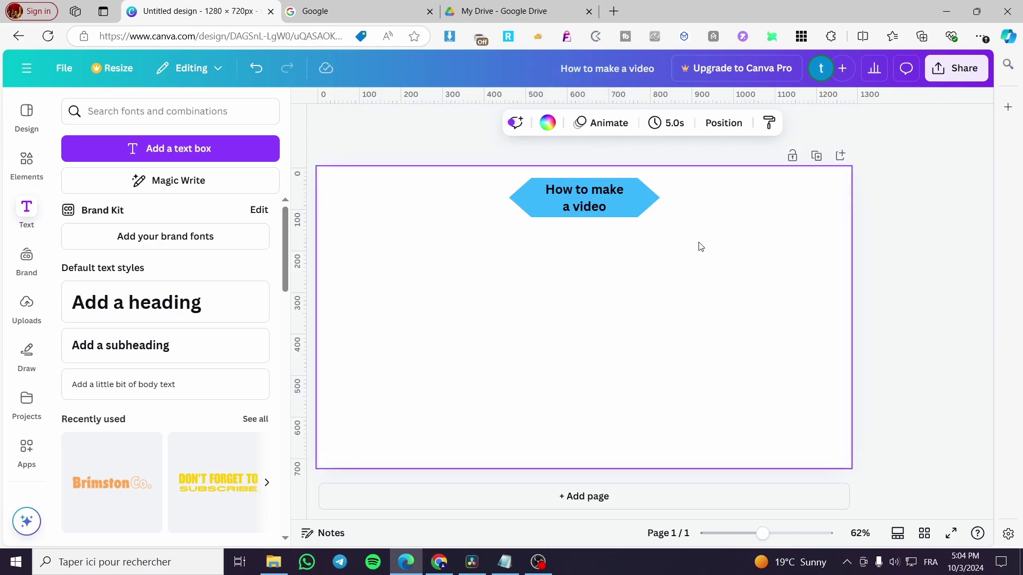
{"action": "left_click", "coordinate": [30, 212]}
{"action": "left_click", "coordinate": [28, 184]}
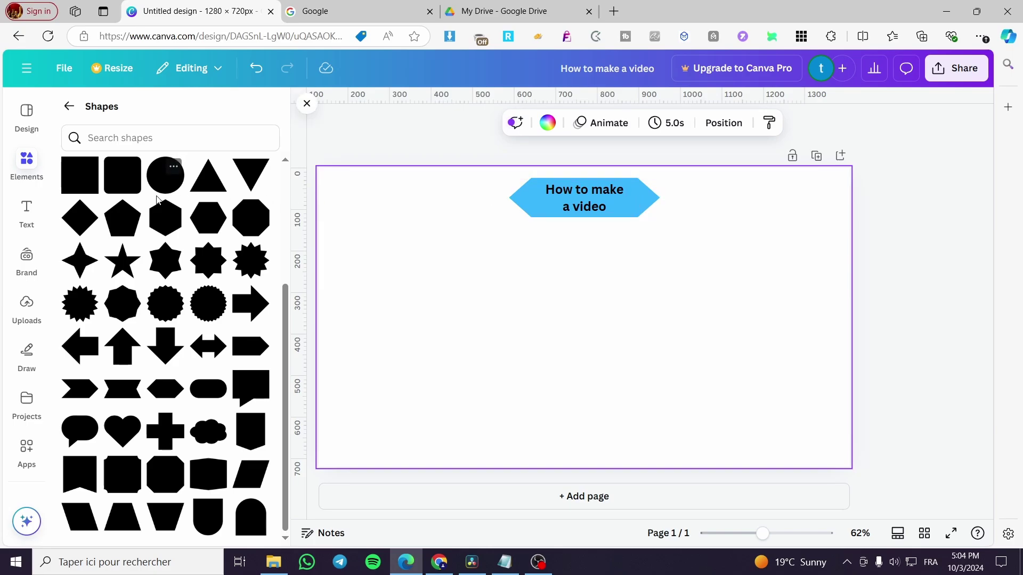
{"action": "left_click", "coordinate": [250, 354]}
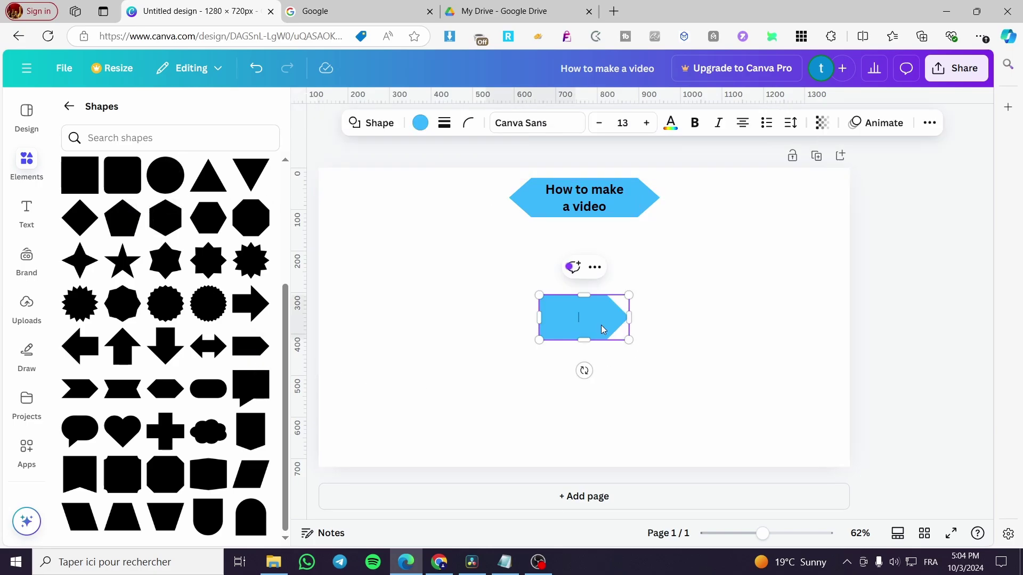
{"action": "double_click", "coordinate": [596, 305]}
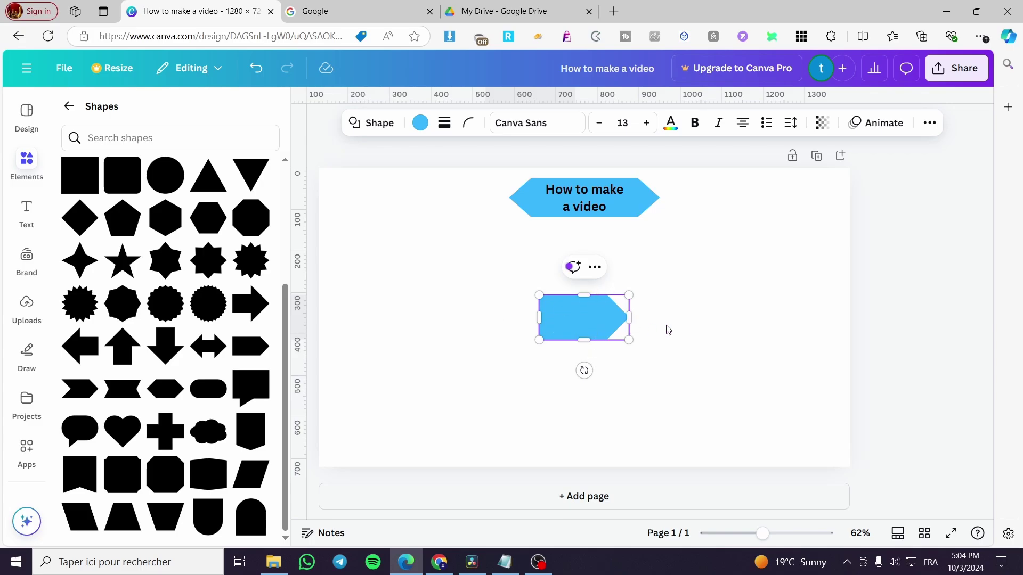
{"action": "left_click", "coordinate": [586, 320]}
{"action": "key", "text": "Delete"}
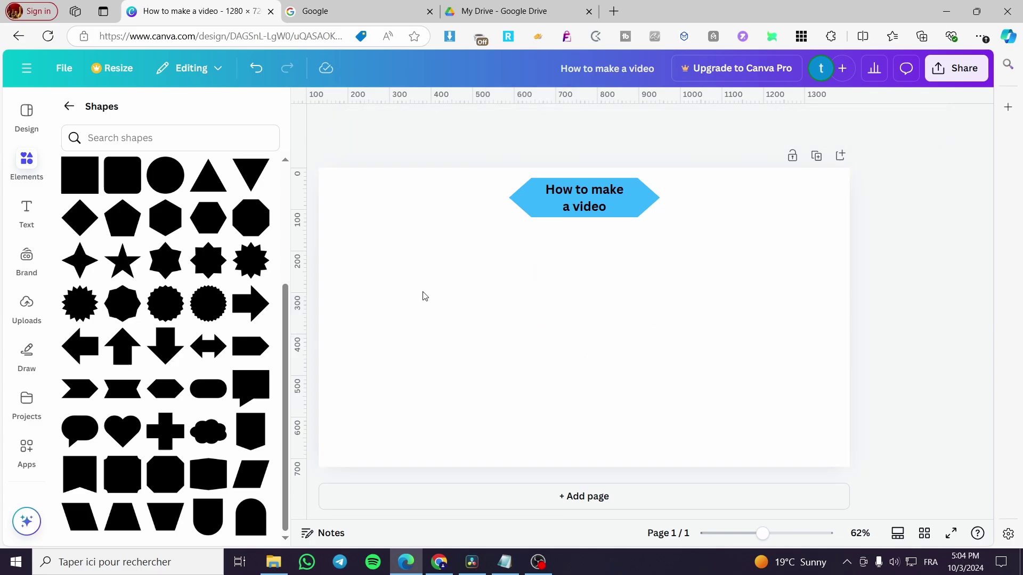
- Add a rounded rectangle, stretch it into a wide, flat bar and place it below the banner on the page's right half
{"action": "left_click", "coordinate": [123, 179]}
{"action": "left_click_drag", "start_coordinate": [577, 360], "coordinate": [673, 289]}
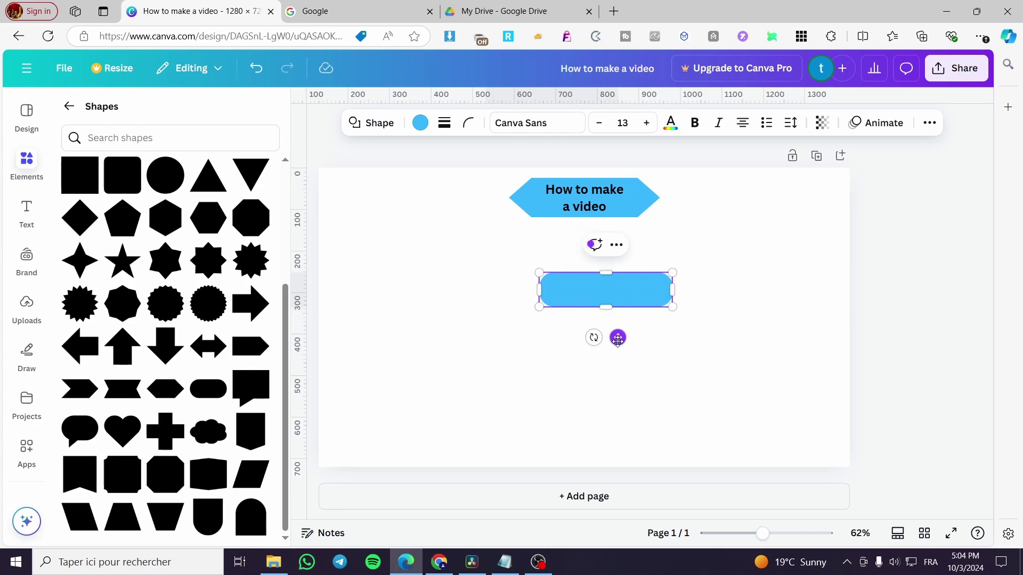
{"action": "left_click_drag", "start_coordinate": [618, 337], "coordinate": [708, 320]}
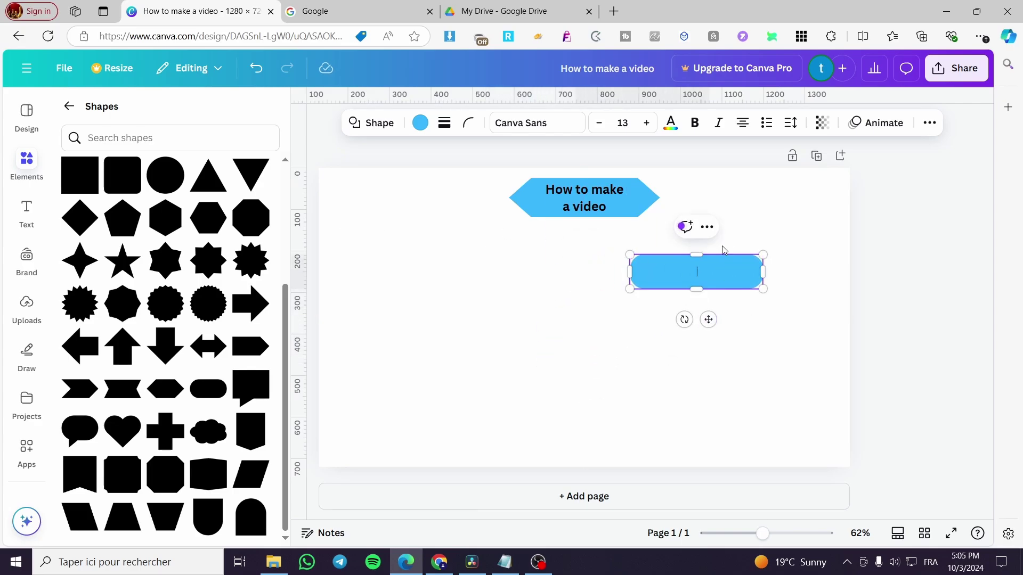
{"action": "left_click", "coordinate": [777, 314]}
- Duplicate the rounded bar twice and stack the copies below it in an evenly spaced, aligned column
{"action": "left_click", "coordinate": [743, 281]}
{"action": "left_click", "coordinate": [685, 233]}
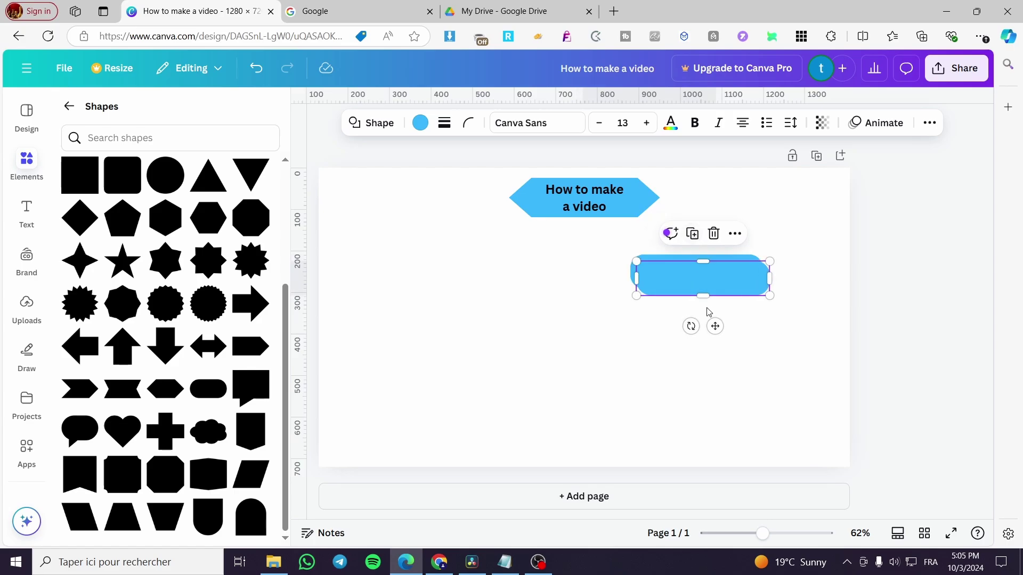
{"action": "left_click_drag", "start_coordinate": [708, 290], "coordinate": [717, 348]}
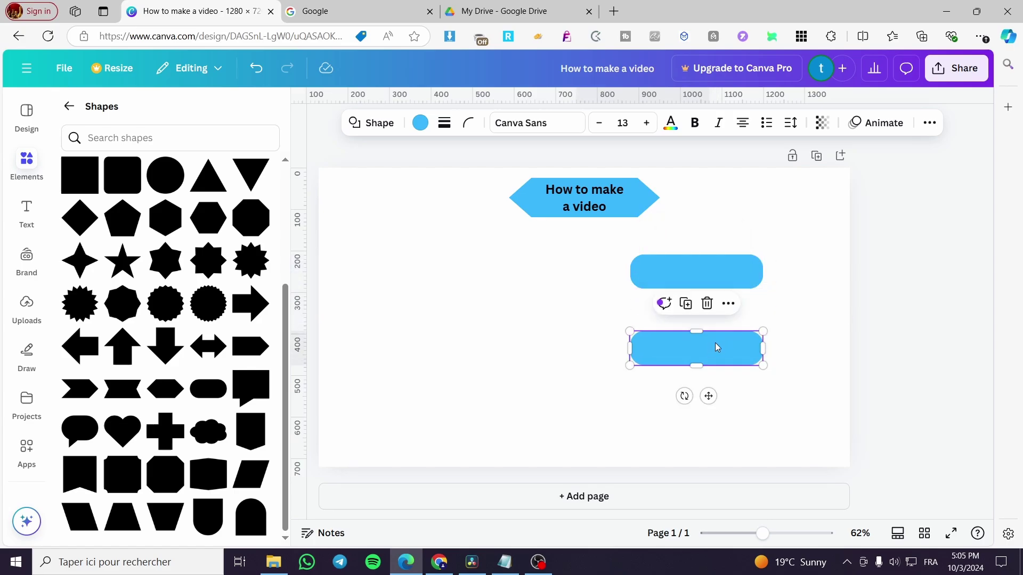
{"action": "left_click", "coordinate": [686, 304]}
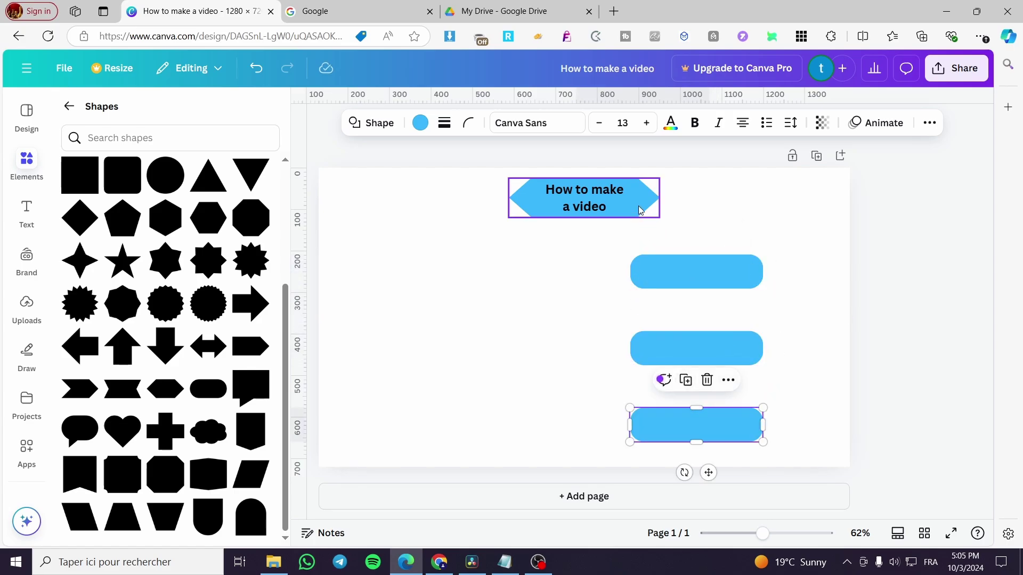
- Duplicate the banner text onto the top rounded bar, stretch it to one line, scale it to size 18.6 and centre it
{"action": "left_click", "coordinate": [707, 280]}
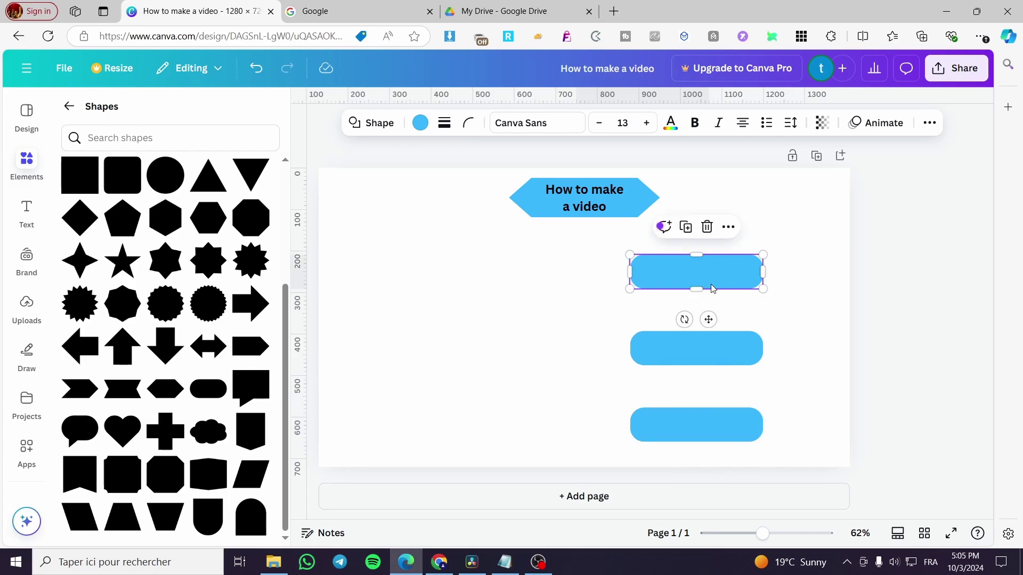
{"action": "left_click", "coordinate": [560, 208]}
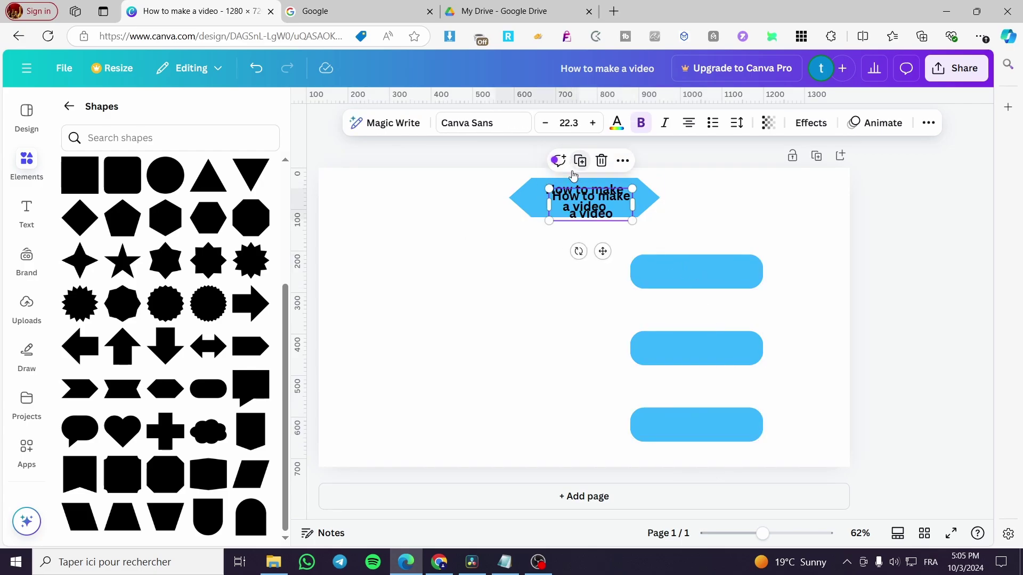
{"action": "left_click_drag", "start_coordinate": [560, 209], "coordinate": [588, 262]}
{"action": "left_click_drag", "start_coordinate": [638, 297], "coordinate": [708, 311]}
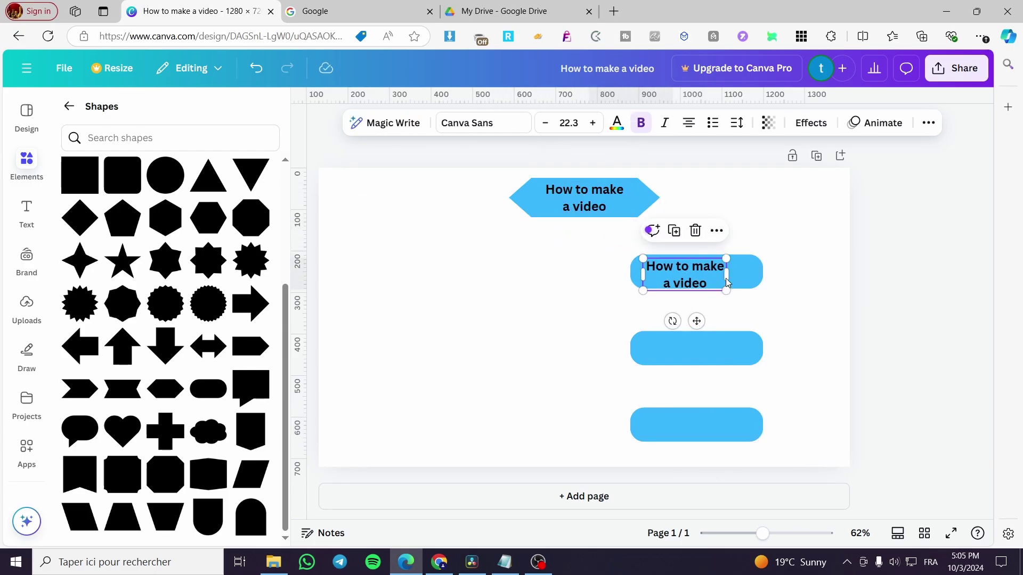
{"action": "left_click_drag", "start_coordinate": [727, 274], "coordinate": [779, 273]}
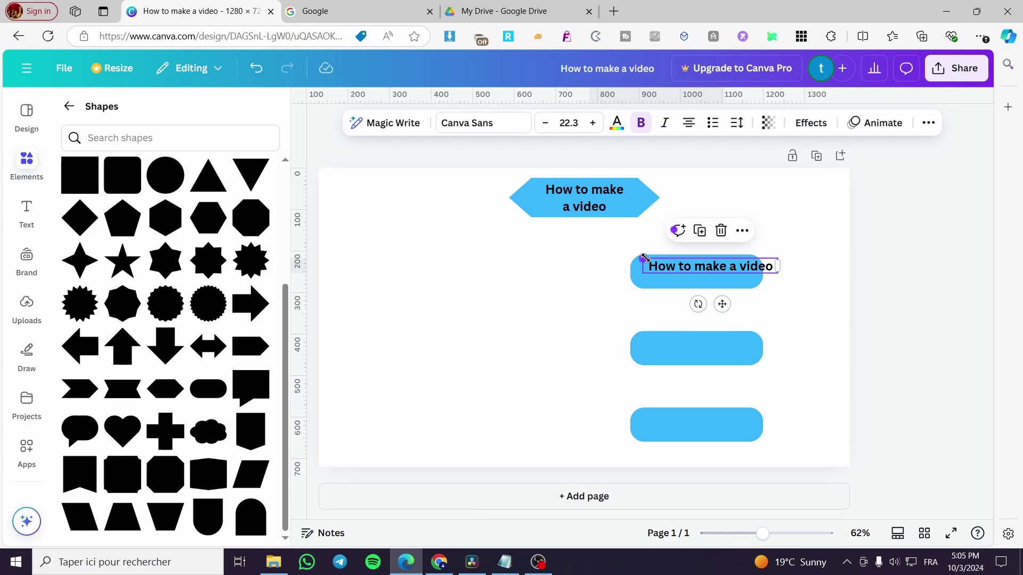
{"action": "left_click_drag", "start_coordinate": [643, 258], "coordinate": [666, 262]}
{"action": "left_click_drag", "start_coordinate": [727, 303], "coordinate": [711, 307]}
- Replace the top bar's text with "Write an idea on a paper", widen it to one line and centre it on the bar
{"action": "double_click", "coordinate": [719, 272]}
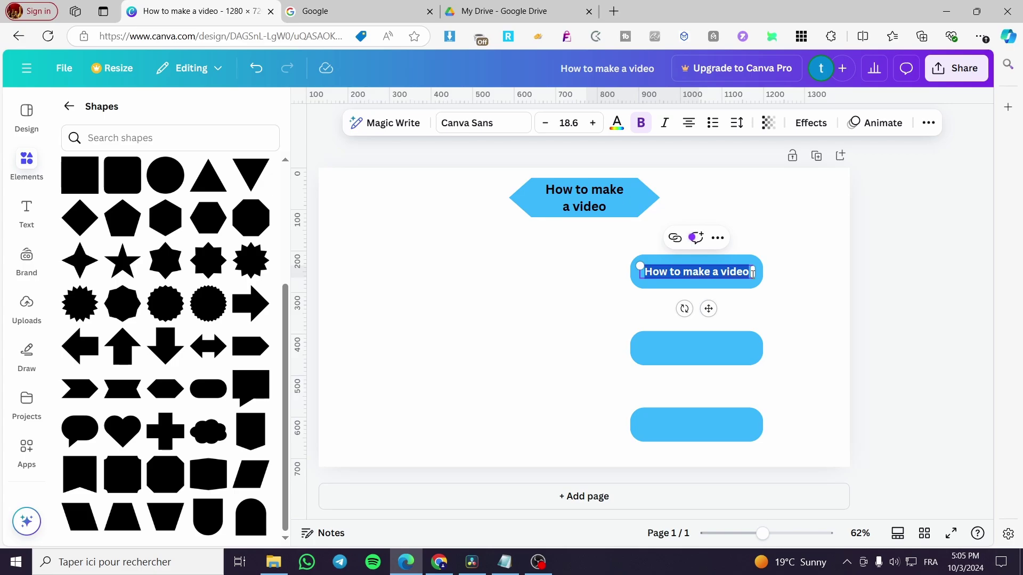
{"action": "type", "text": "r"}
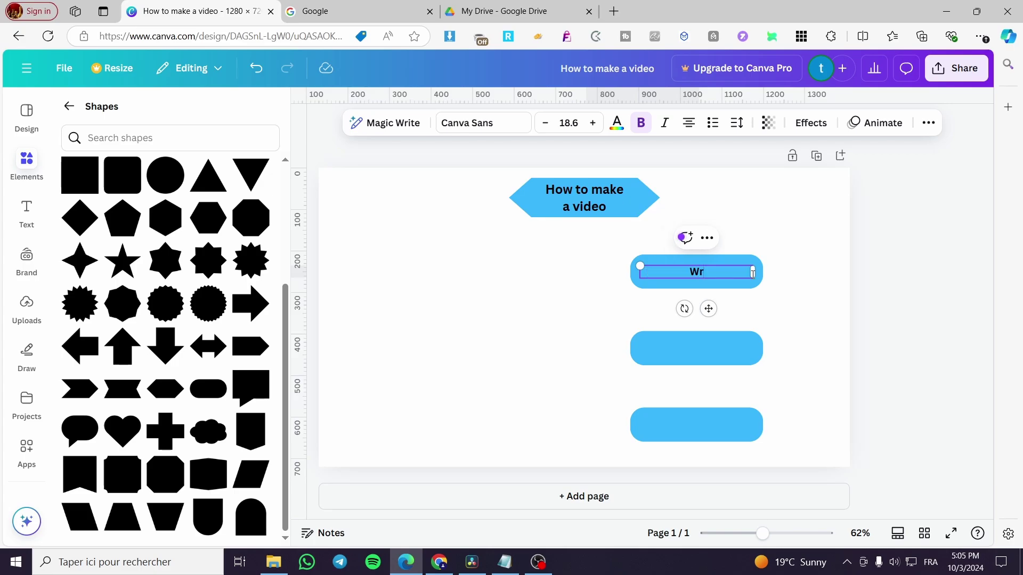
{"action": "type", "text": "ite an idea on a paer"}
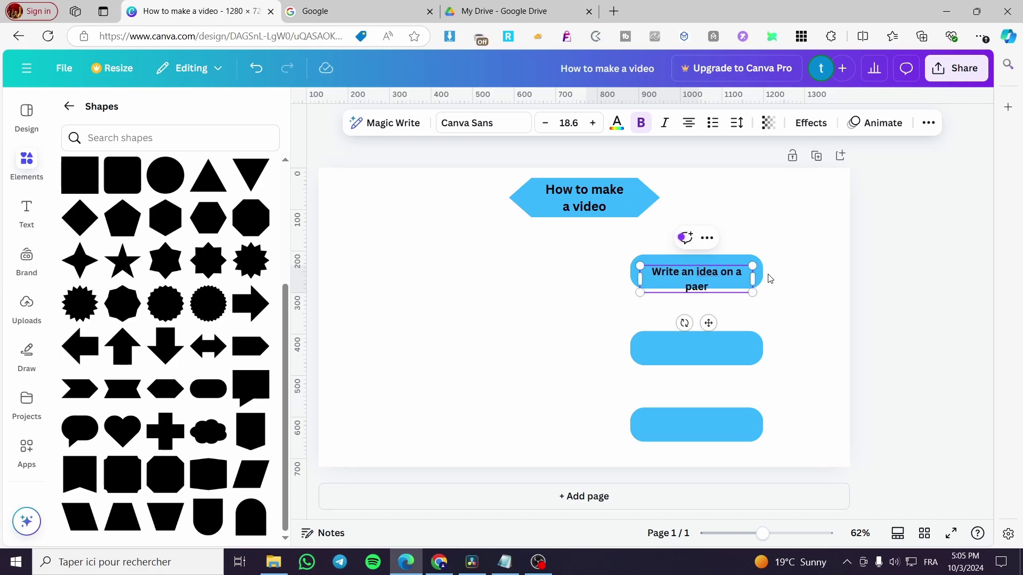
{"action": "key", "text": "BackSpace"}
{"action": "key", "text": "BackSpace"}
{"action": "type", "text": "per"}
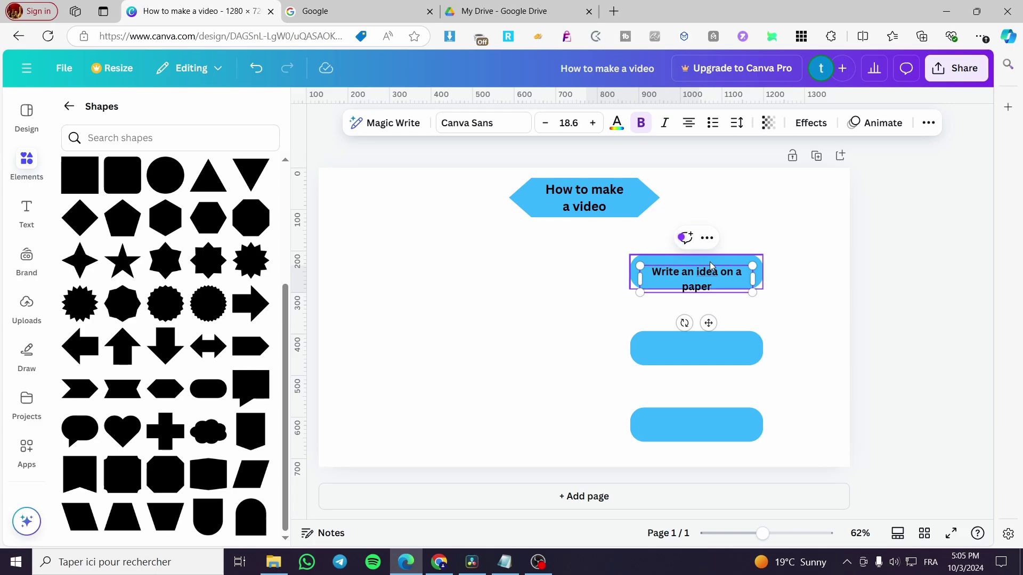
{"action": "left_click_drag", "start_coordinate": [753, 273], "coordinate": [787, 273]}
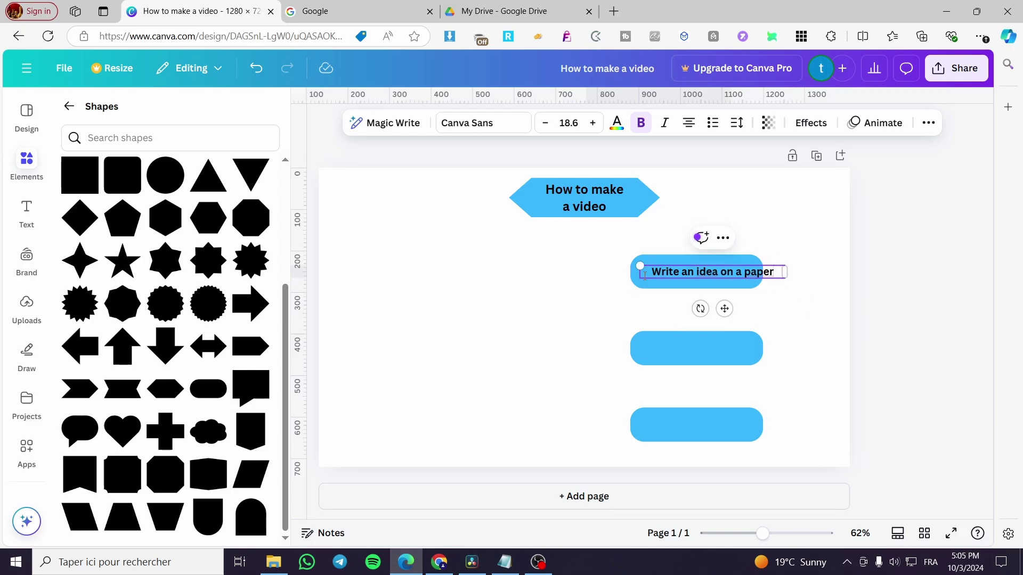
{"action": "left_click_drag", "start_coordinate": [724, 309], "coordinate": [710, 305]}
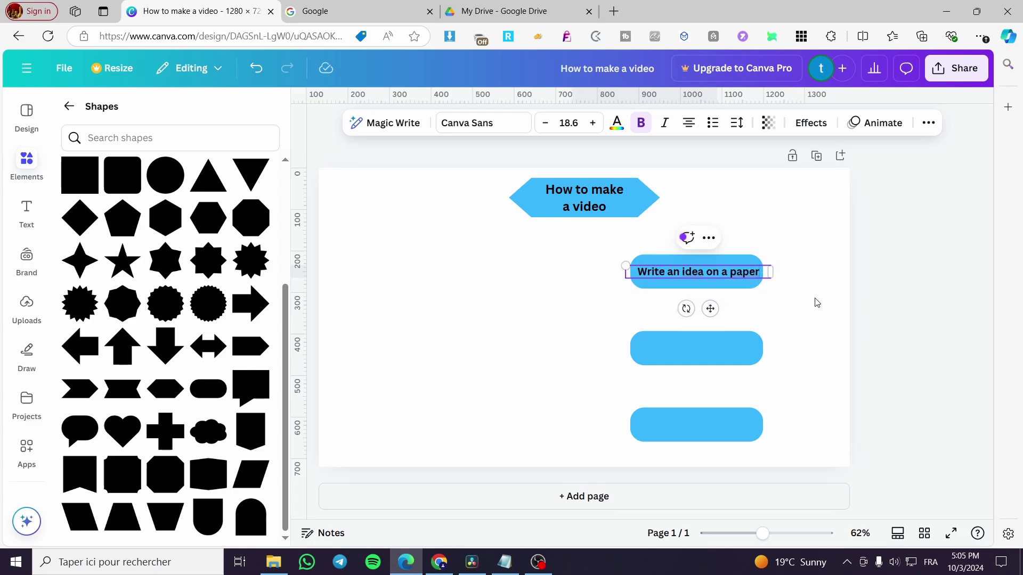
{"action": "left_click", "coordinate": [801, 302]}
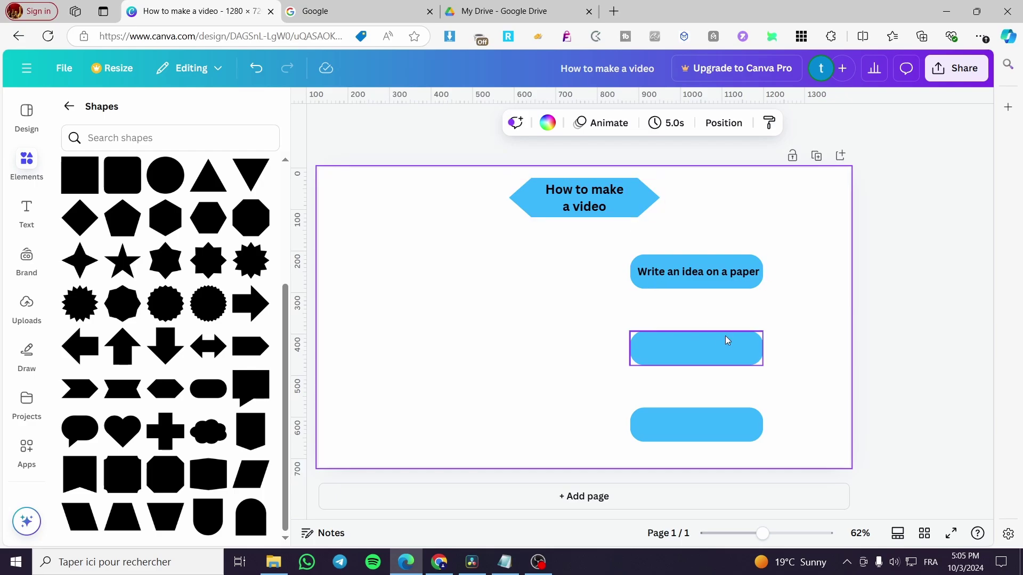
- Duplicate the "Write an idea on a paper" label and centre the copy on the middle bar
{"action": "left_click", "coordinate": [738, 356]}
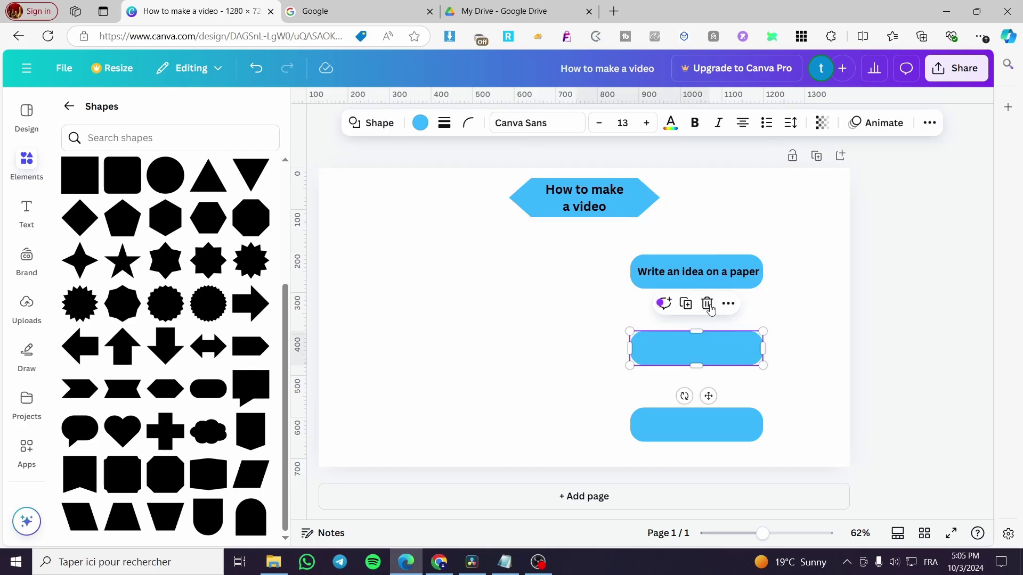
{"action": "left_click", "coordinate": [692, 272]}
{"action": "key", "text": "ctrl+d"}
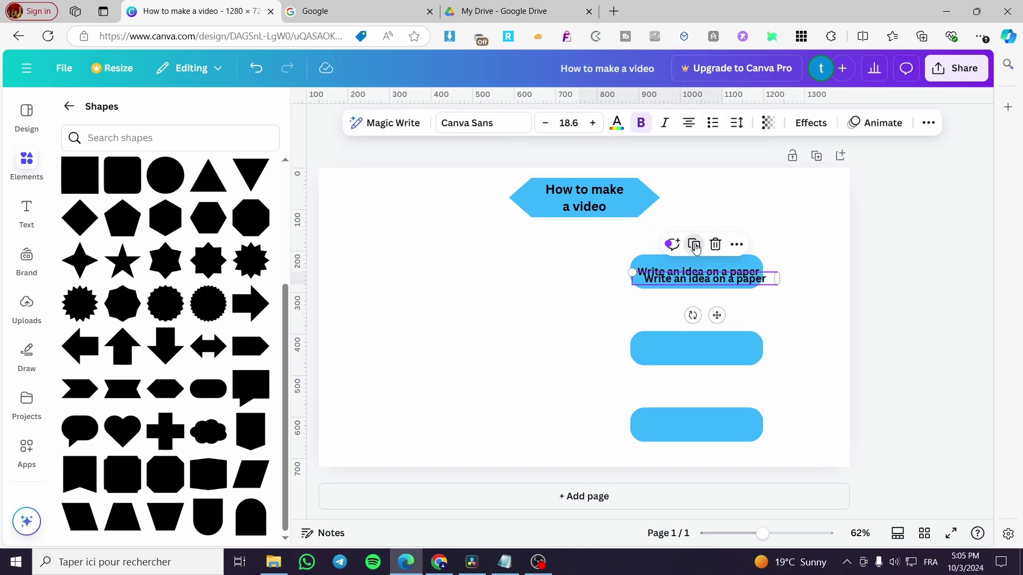
{"action": "left_click_drag", "start_coordinate": [718, 318], "coordinate": [711, 385]}
- Replace the middle bar's label with "Start preparing the content", scale it down to size 17.3 and centre it within the bar
{"action": "double_click", "coordinate": [730, 349]}
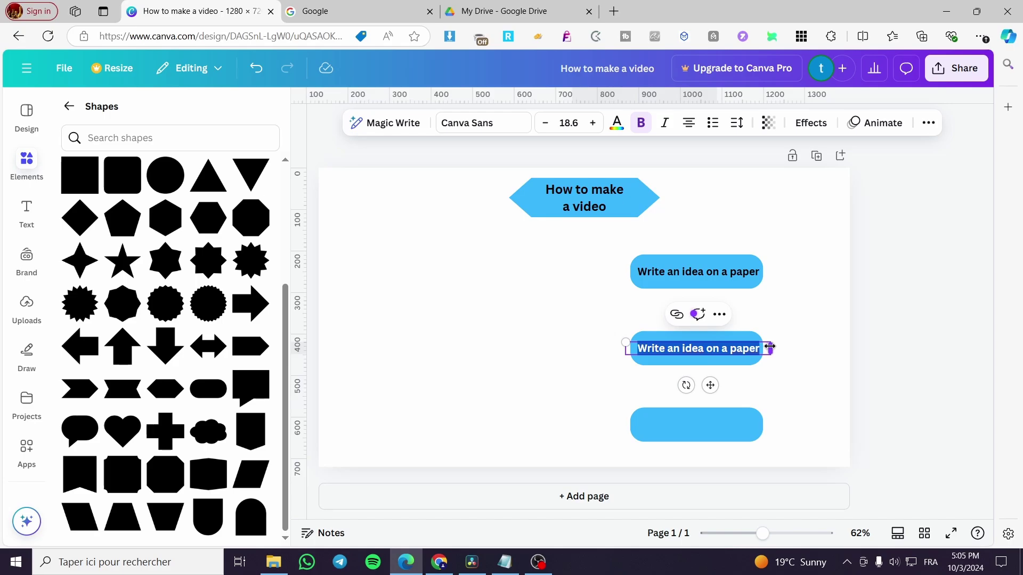
{"action": "type", "text": "Strat"}
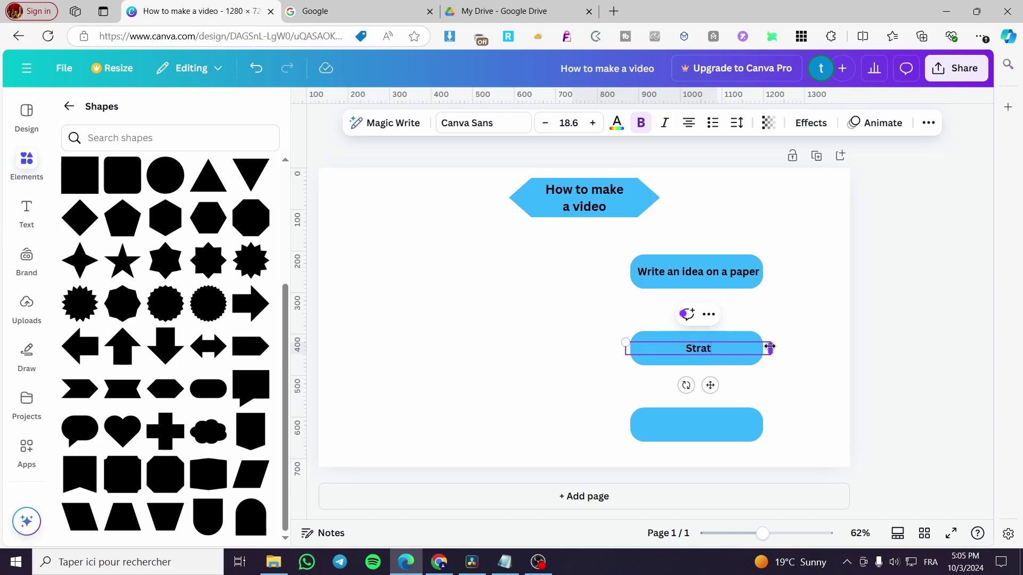
{"action": "key", "text": "BackSpace"}
{"action": "key", "text": "BackSpace"}
{"action": "type", "text": "ae"}
{"action": "key", "text": "BackSpace"}
{"action": "type", "text": "rt preparing the"}
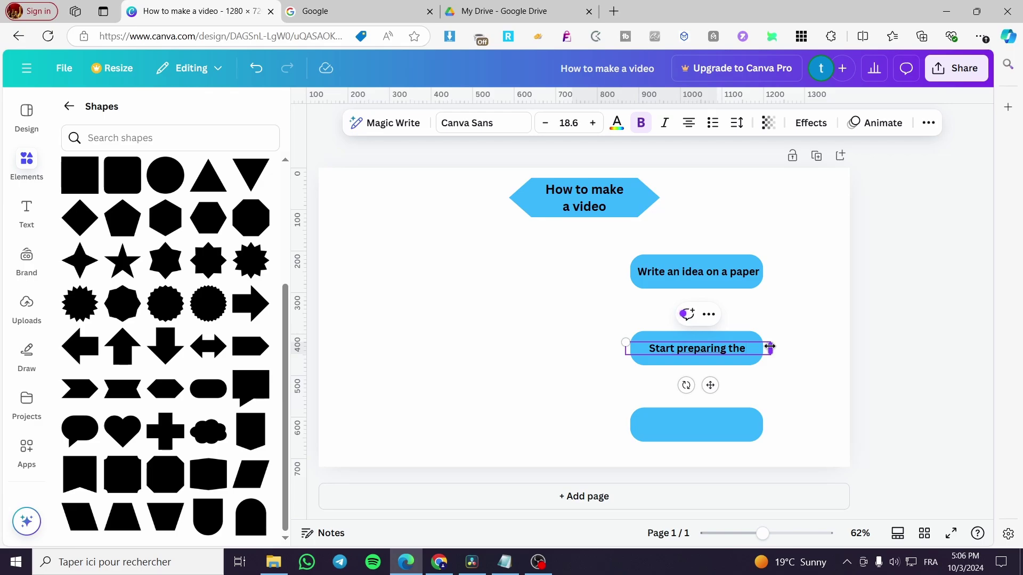
{"action": "type", "text": " content"}
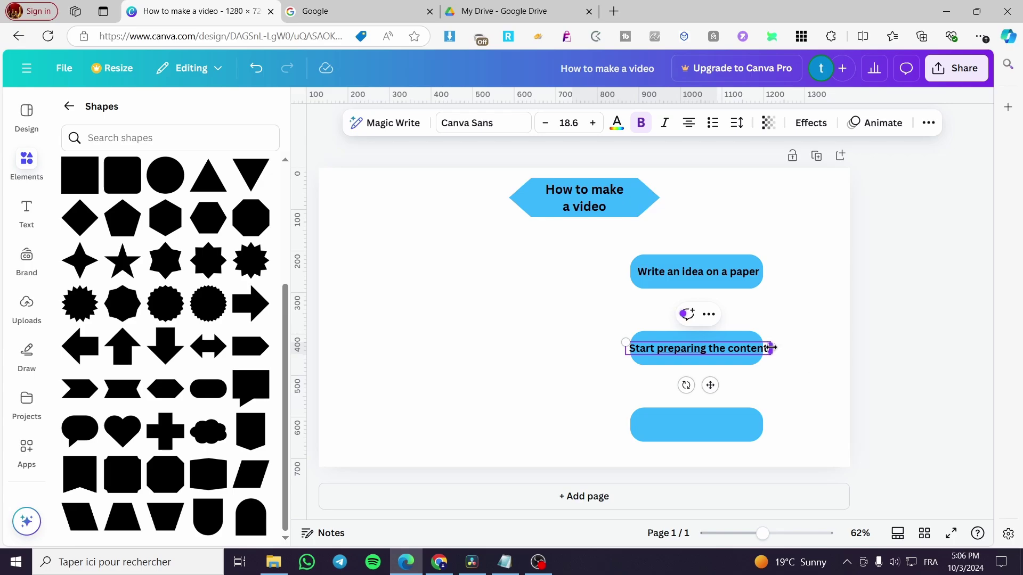
{"action": "left_click_drag", "start_coordinate": [626, 342], "coordinate": [636, 344]}
{"action": "left_click_drag", "start_coordinate": [715, 385], "coordinate": [708, 385]}
{"action": "left_click", "coordinate": [819, 402]}
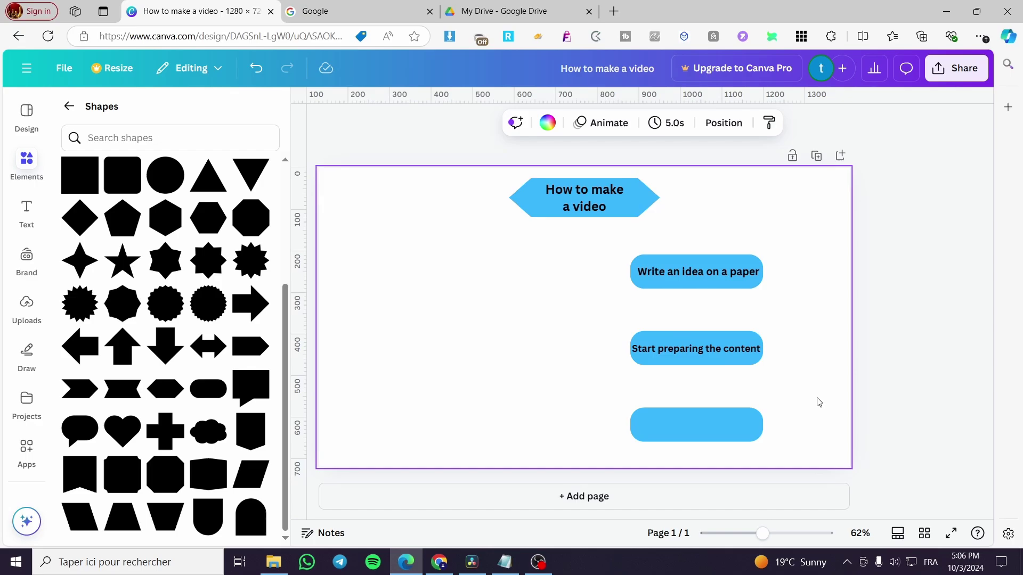
- Duplicate the "Start preparing the content" label onto the lowest bar and change the copy's text to "Start Filming and clipping"
{"action": "left_click", "coordinate": [722, 353]}
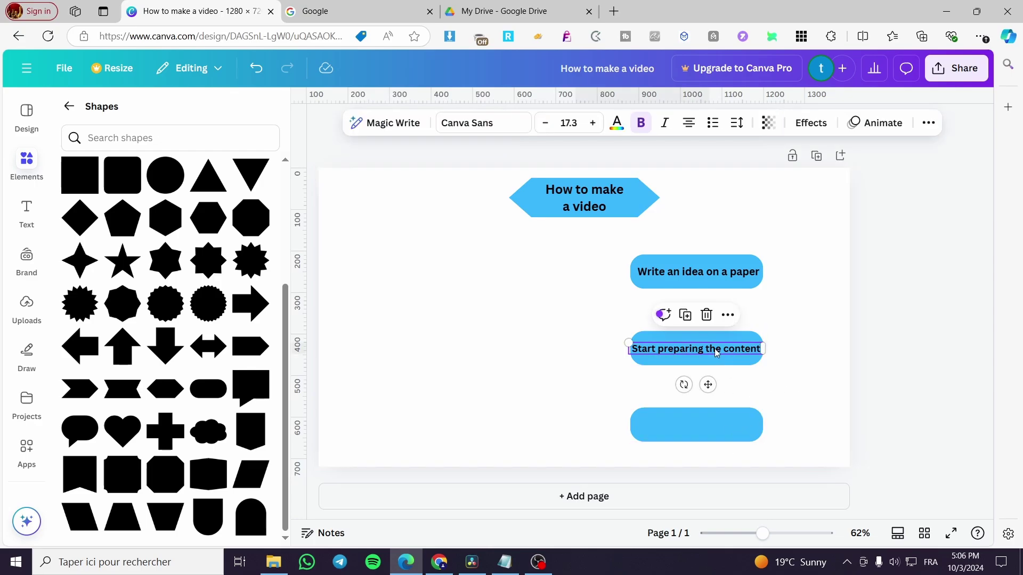
{"action": "left_click", "coordinate": [685, 315]}
{"action": "left_click_drag", "start_coordinate": [725, 391], "coordinate": [709, 459]}
{"action": "double_click", "coordinate": [730, 426]}
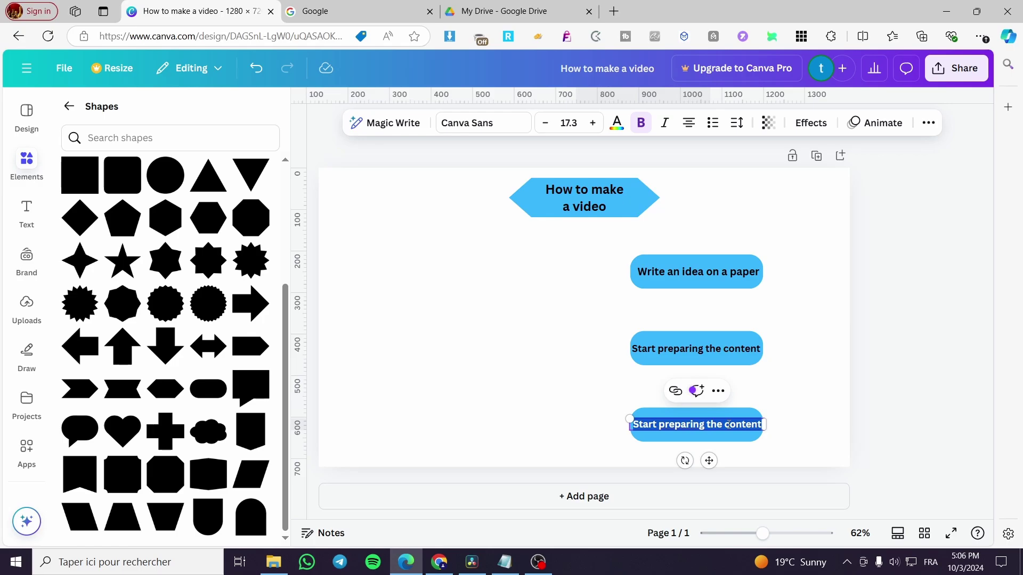
{"action": "type", "text": "Sta"}
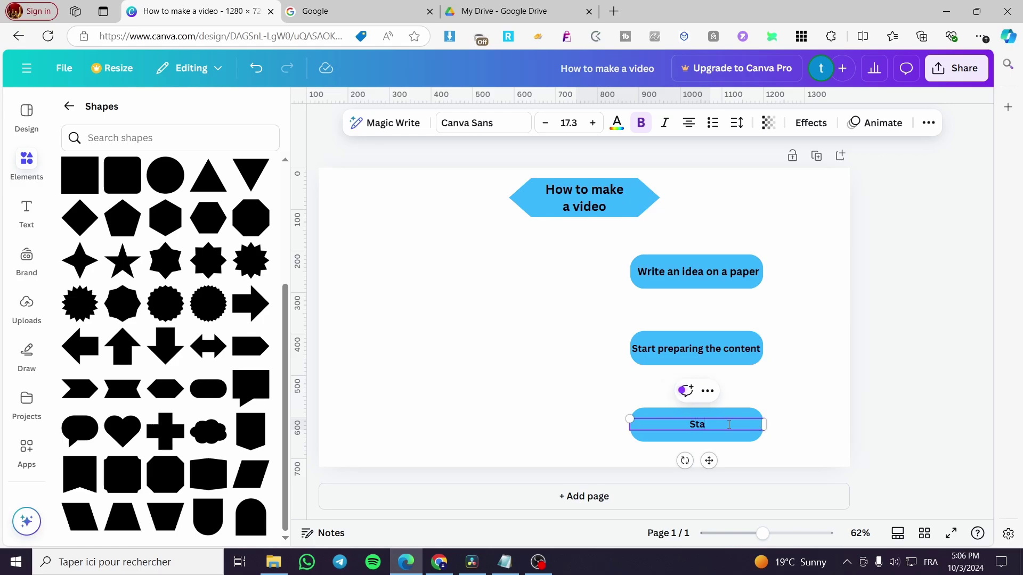
{"action": "type", "text": "rt Filming and clipping"}
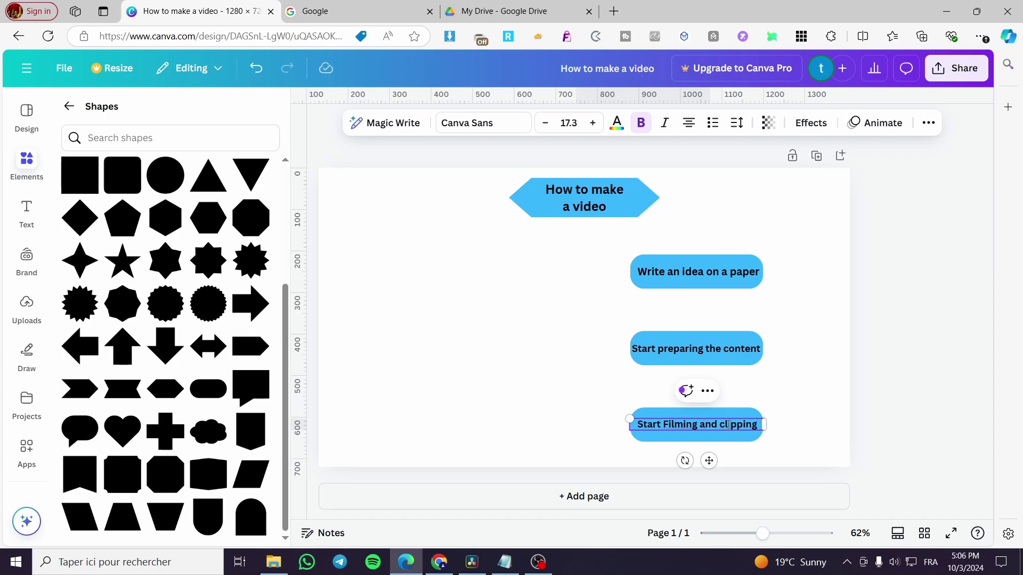
{"action": "key", "text": "Escape"}
{"action": "left_click", "coordinate": [725, 404]}
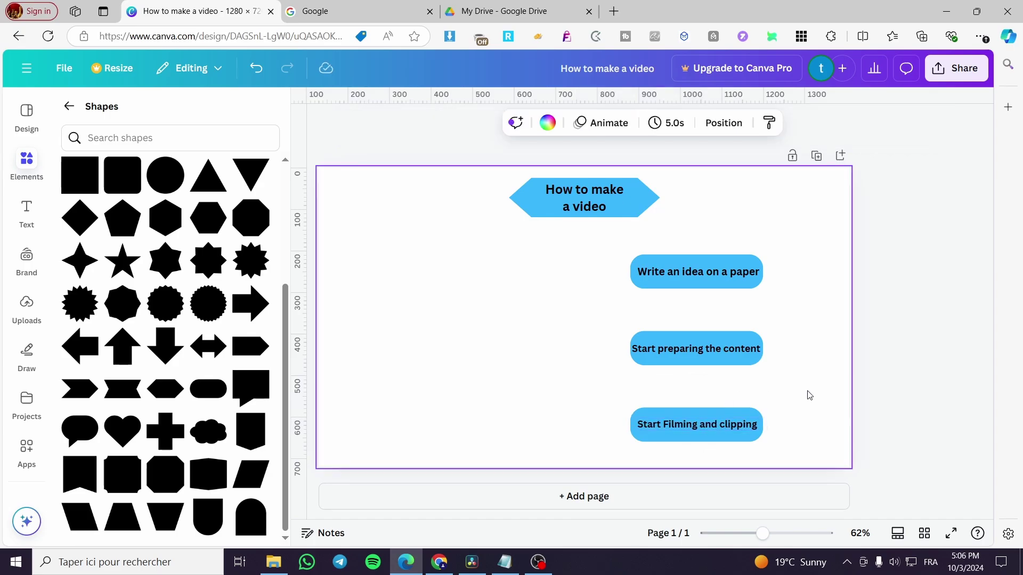
- Duplicate the rounded bar three times to form a second column on the page's left half, aligned with the labelled bars
{"action": "left_click", "coordinate": [726, 353]}
{"action": "left_click", "coordinate": [685, 307]}
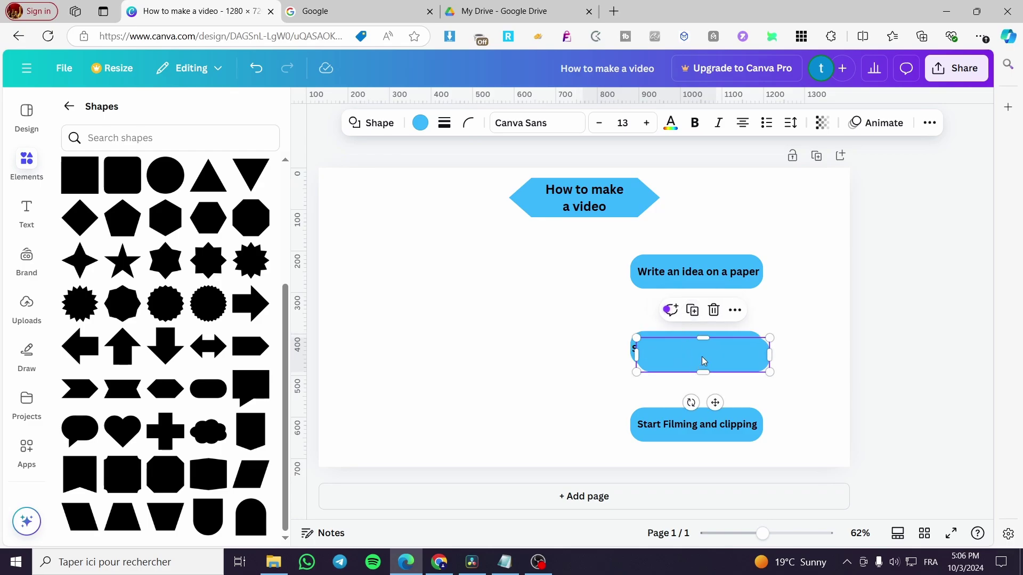
{"action": "left_click_drag", "start_coordinate": [702, 357], "coordinate": [501, 343]}
{"action": "left_click", "coordinate": [498, 380]}
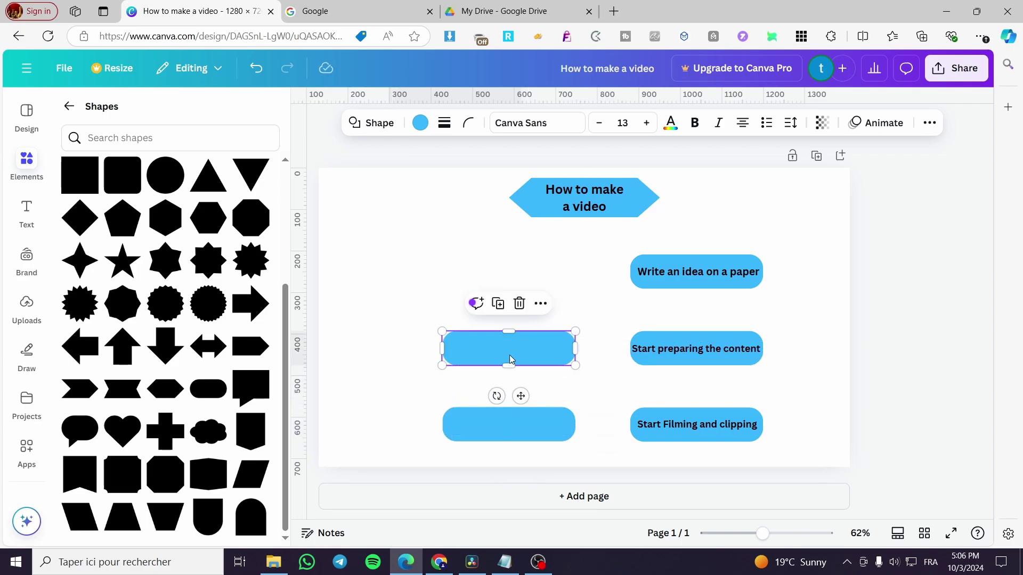
{"action": "left_click", "coordinate": [499, 303]}
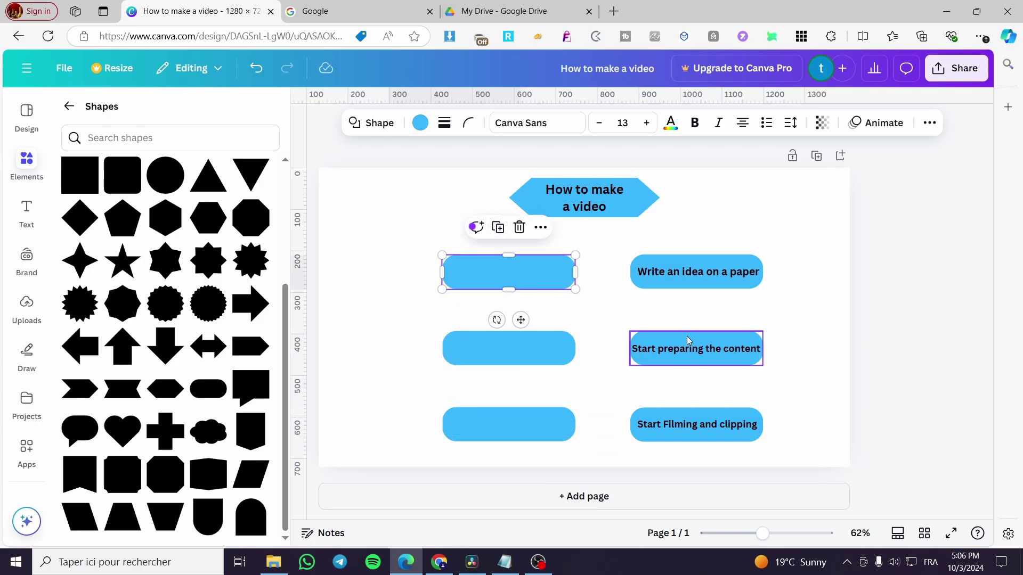
{"action": "left_click", "coordinate": [533, 430]}
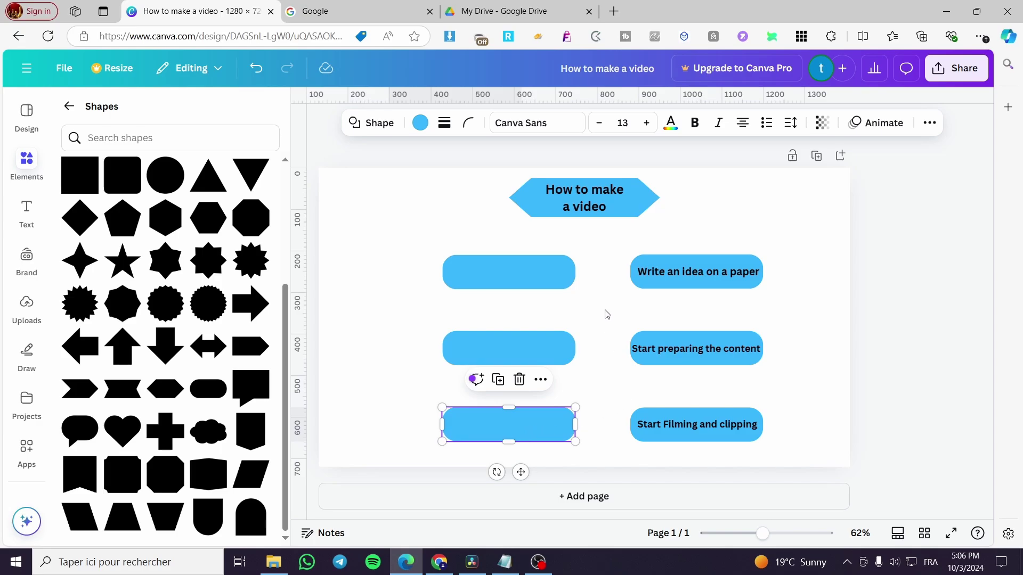
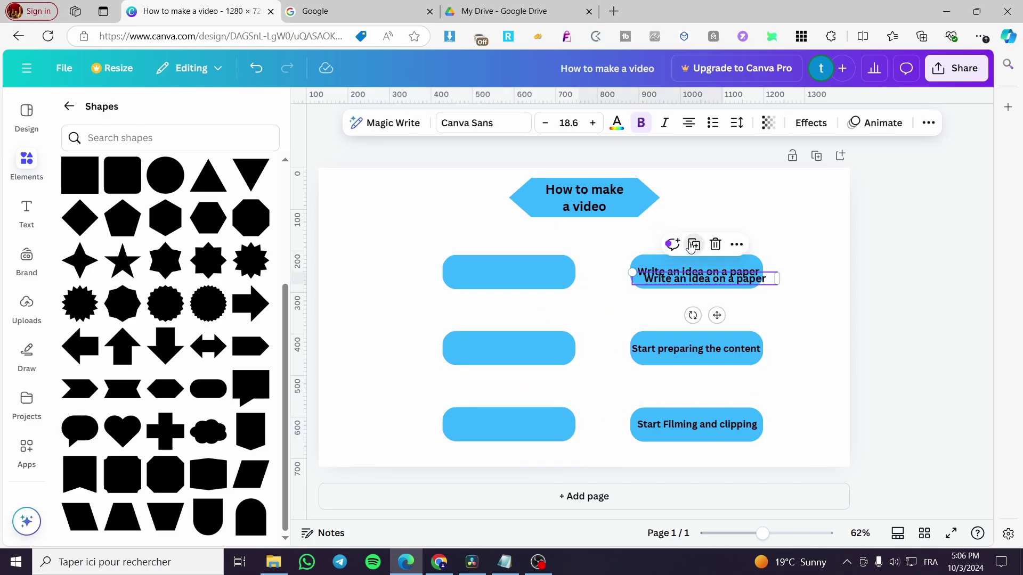
- Place a copy of the "Write an idea on a paper" label on the left column's lowest bar and retitle it "Post filming verification"
{"action": "left_click_drag", "start_coordinate": [716, 314], "coordinate": [521, 460]}
{"action": "double_click", "coordinate": [532, 424]}
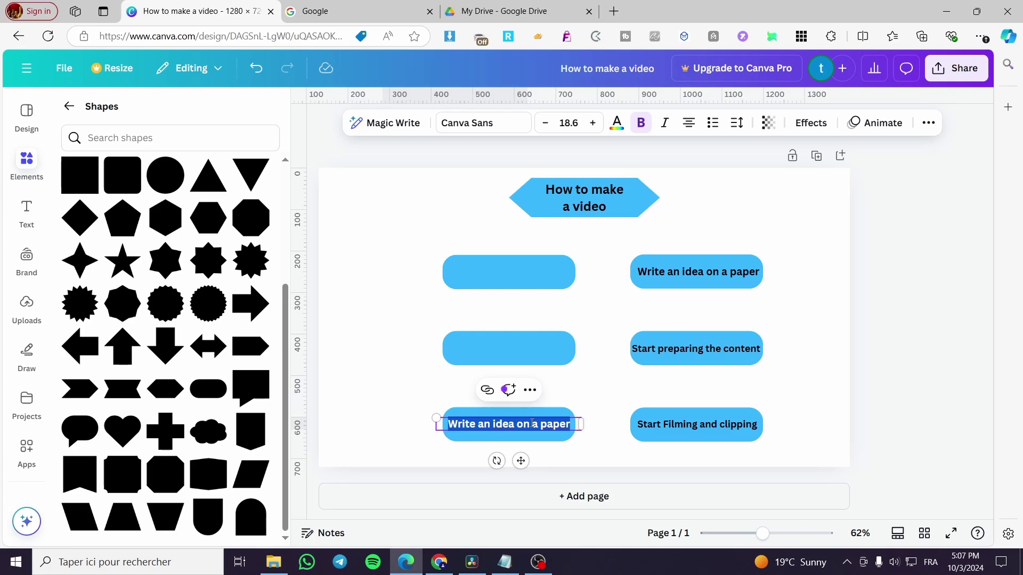
{"action": "type", "text": "Post"}
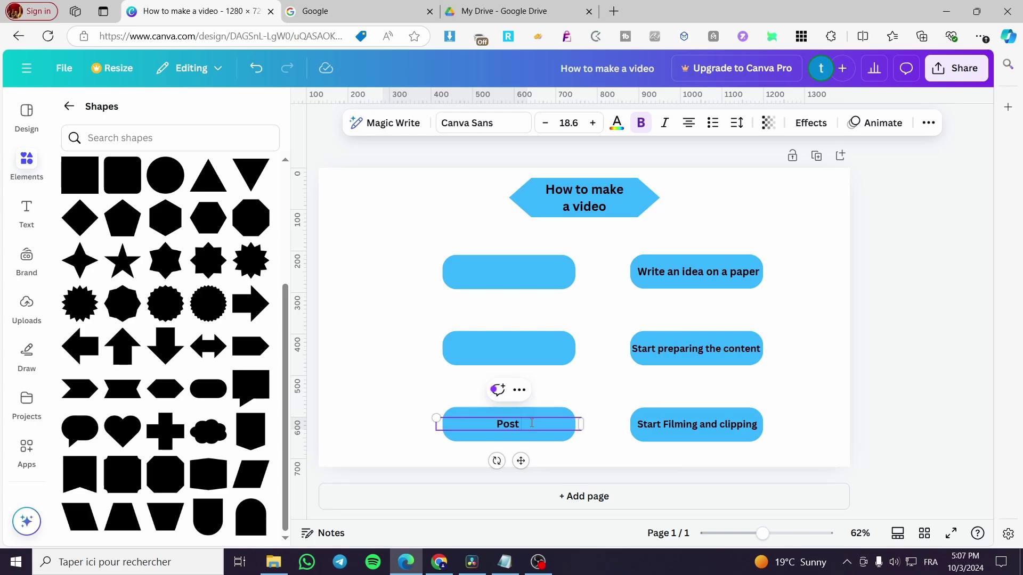
{"action": "type", "text": " filming verification"}
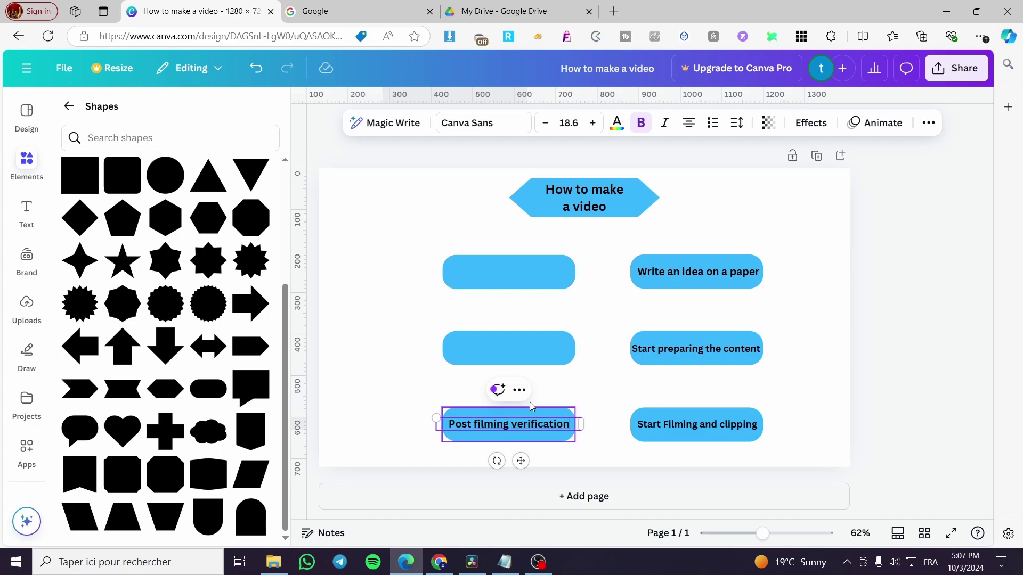
- Duplicate the "Post filming verification" label twice and centre the copies on the left column's middle and top bars
{"action": "left_click", "coordinate": [526, 344]}
{"action": "left_click", "coordinate": [503, 424]}
{"action": "left_click", "coordinate": [498, 391]}
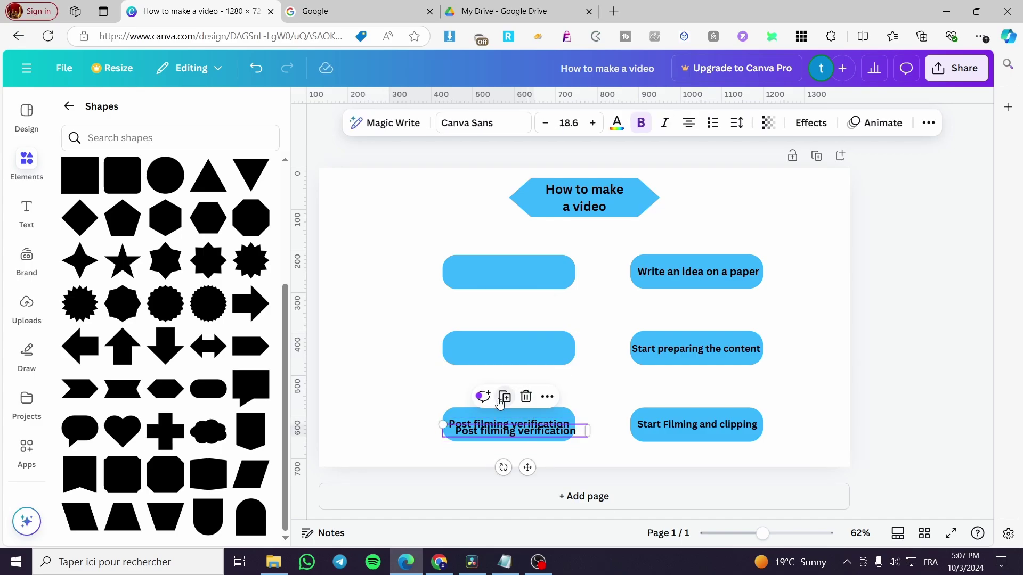
{"action": "left_click_drag", "start_coordinate": [520, 461], "coordinate": [521, 380]}
{"action": "left_click", "coordinate": [497, 313]}
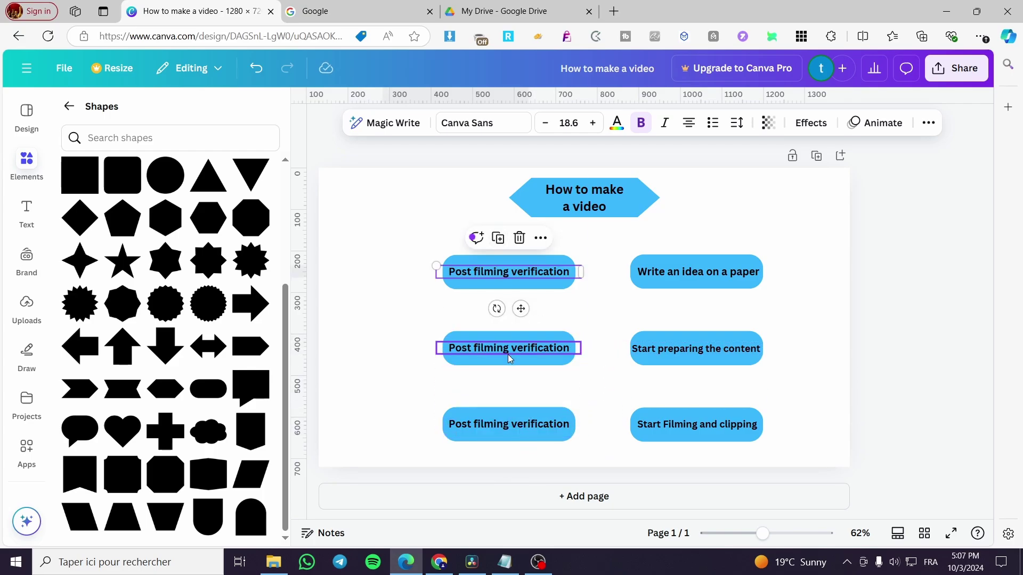
- Change the left column's middle label to "Open up you editing software", fit it on one line at size 16.3, and centre it on its bar
{"action": "double_click", "coordinate": [533, 349]}
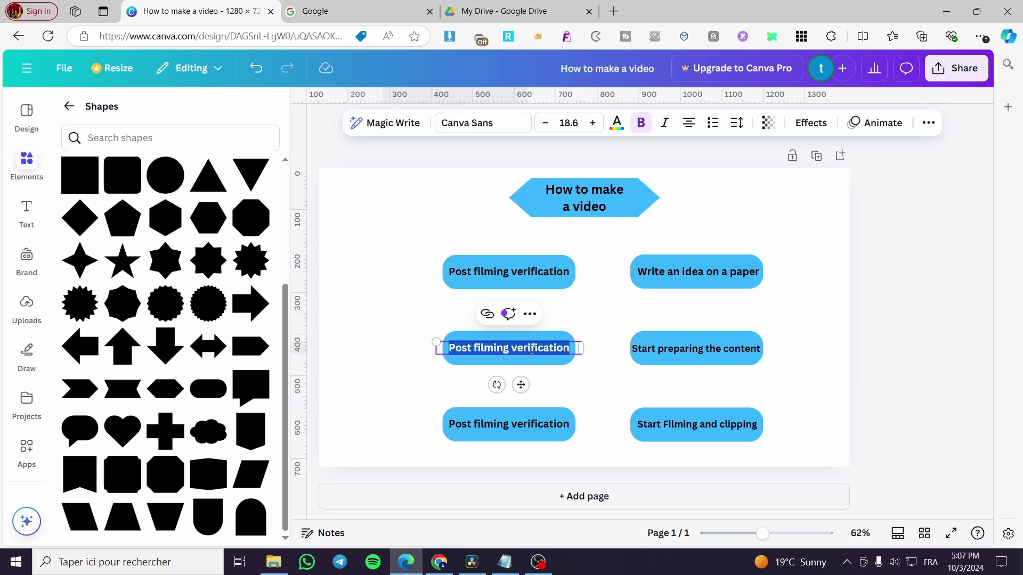
{"action": "type", "text": "Open up"}
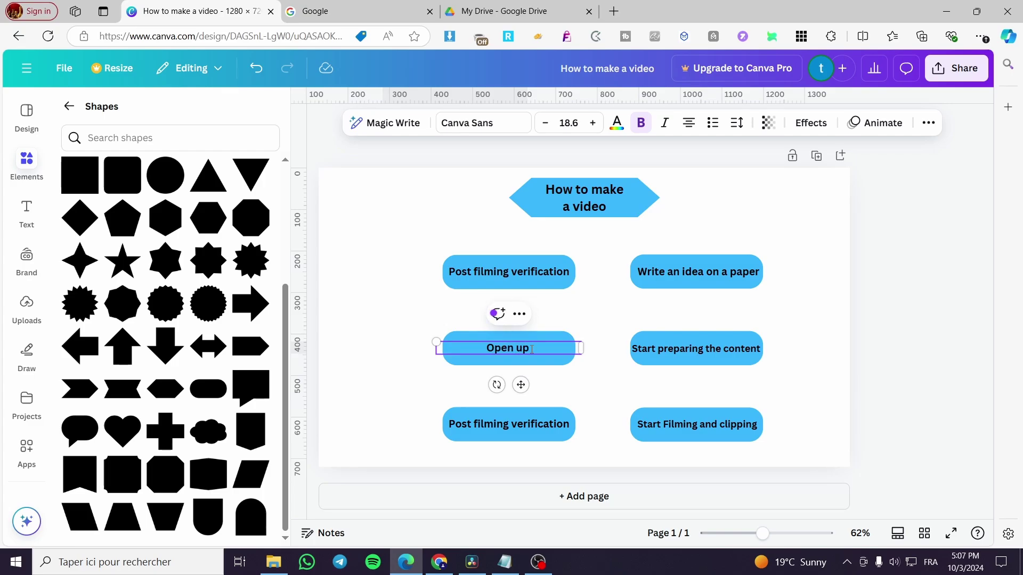
{"action": "type", "text": " you editing software"}
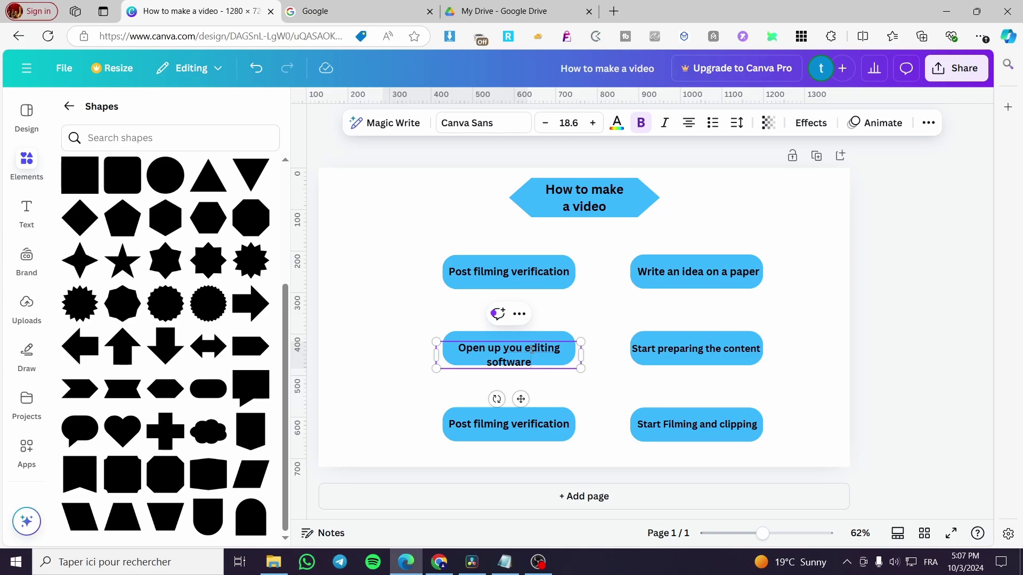
{"action": "key", "text": "ctrl+a"}
{"action": "left_click_drag", "start_coordinate": [581, 354], "coordinate": [593, 349]}
{"action": "left_click_drag", "start_coordinate": [437, 343], "coordinate": [454, 344]}
{"action": "left_click_drag", "start_coordinate": [530, 380], "coordinate": [515, 382]}
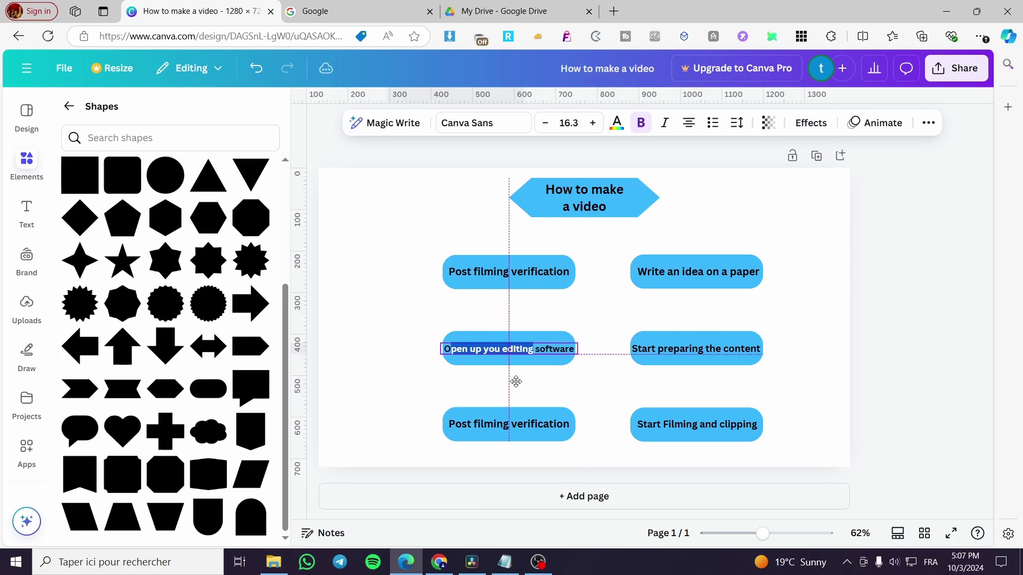
{"action": "double_click", "coordinate": [541, 272]}
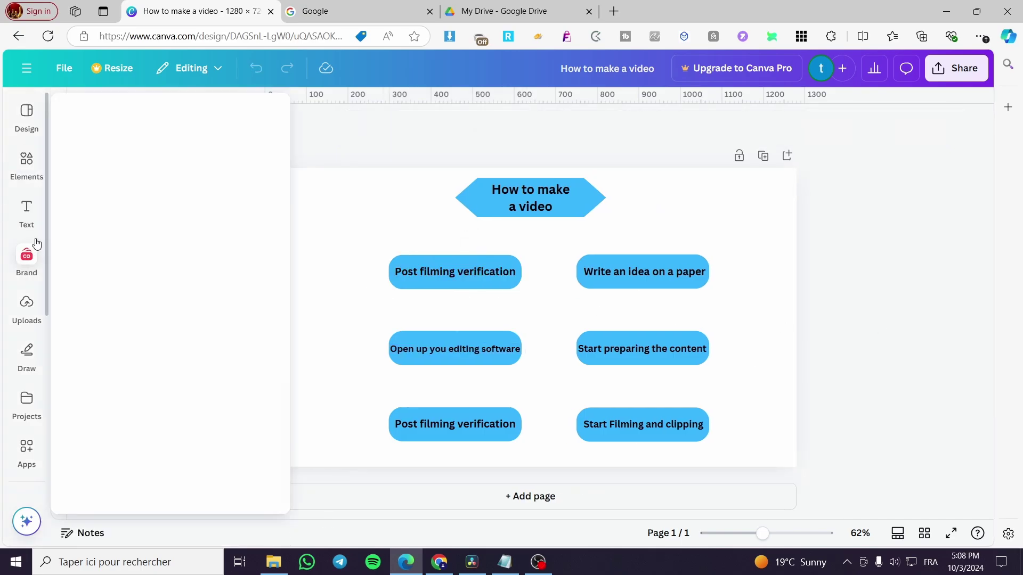
- Add a solid arrow from the title banner's right tip down to the top of the "Write an idea on a paper" bar
{"action": "left_click", "coordinate": [36, 170]}
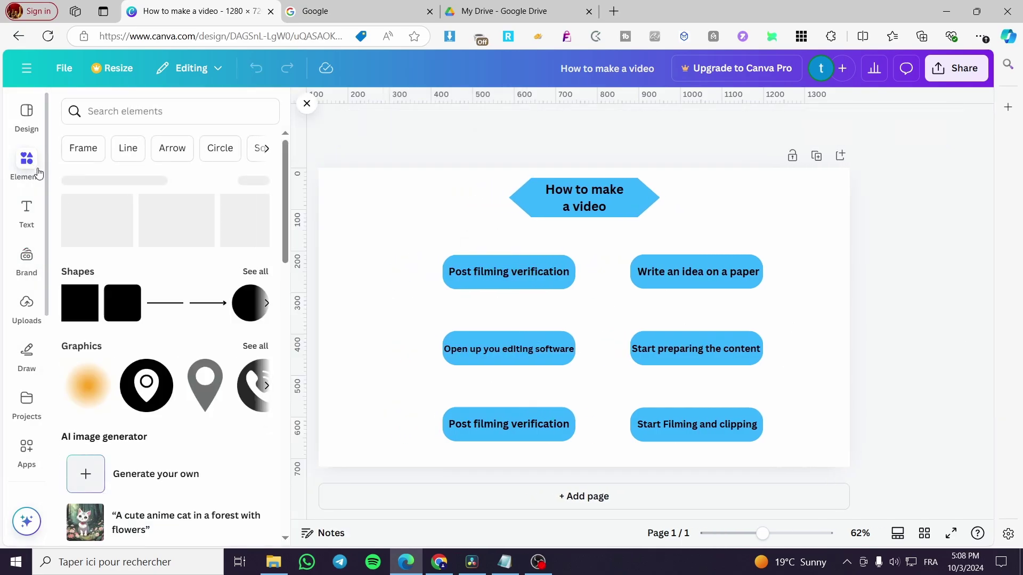
{"action": "left_click", "coordinate": [255, 272]}
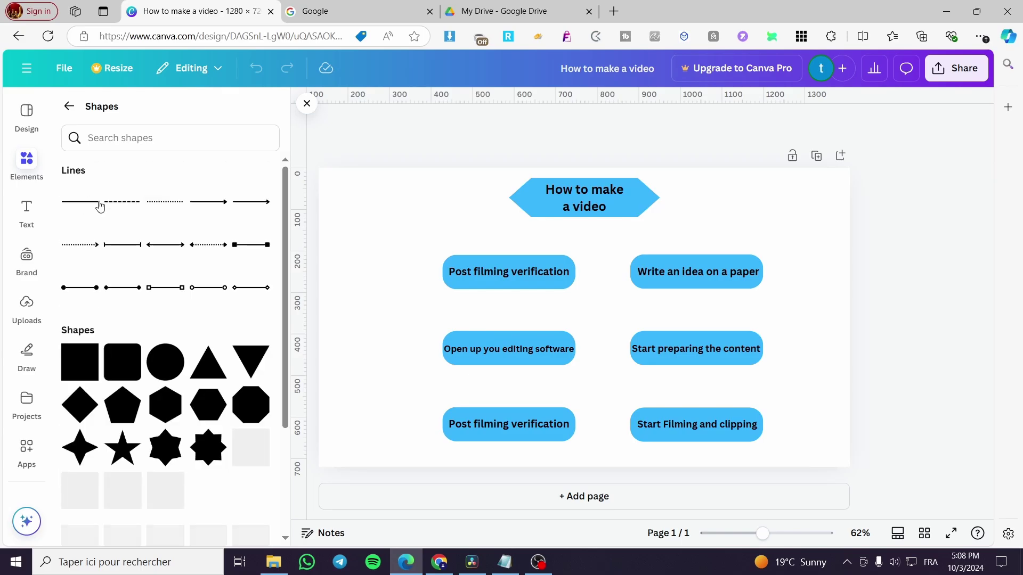
{"action": "left_click", "coordinate": [209, 207]}
{"action": "left_click_drag", "start_coordinate": [682, 314], "coordinate": [694, 238]}
{"action": "left_click", "coordinate": [857, 288]}
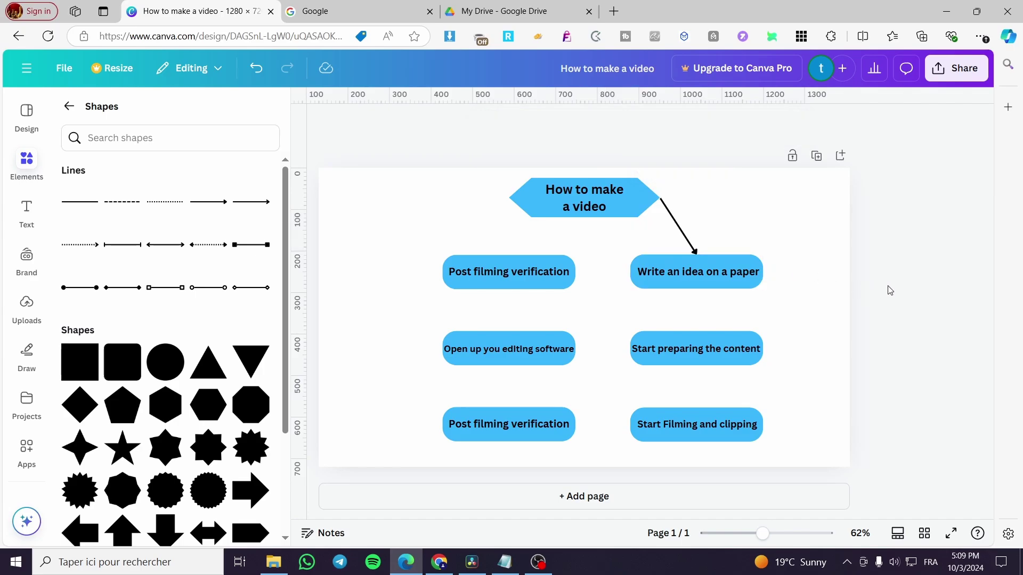
{"action": "left_click", "coordinate": [666, 212]}
{"action": "left_click_drag", "start_coordinate": [660, 198], "coordinate": [658, 197]}
{"action": "key", "text": "ctrl+plus"}
{"action": "key", "text": "ctrl+plus"}
{"action": "key", "text": "ctrl+plus"}
{"action": "key", "text": "ctrl+plus"}
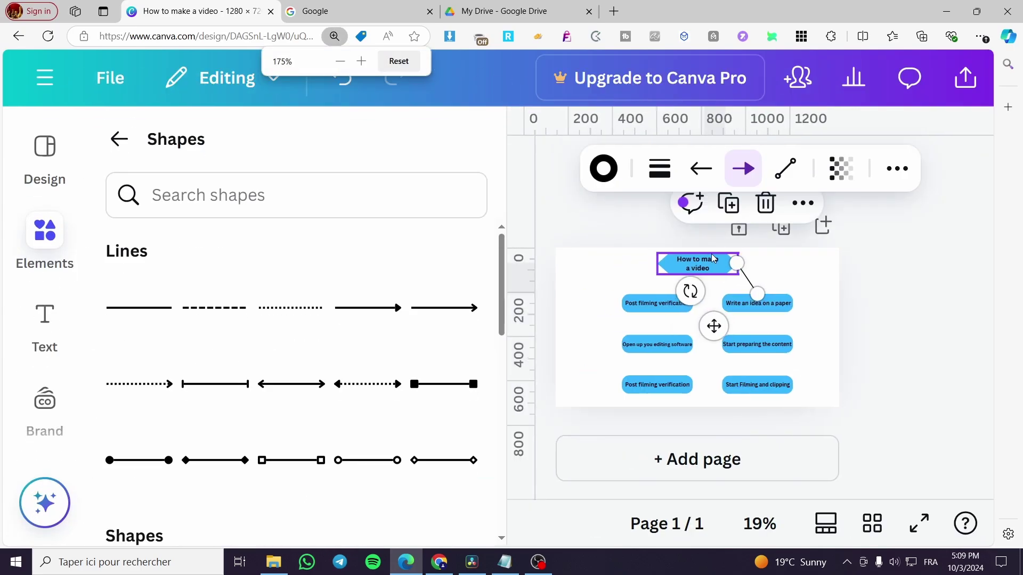
{"action": "key", "text": "ctrl+minus"}
{"action": "key", "text": "ctrl+minus"}
{"action": "key", "text": "ctrl+minus"}
{"action": "key", "text": "ctrl+minus"}
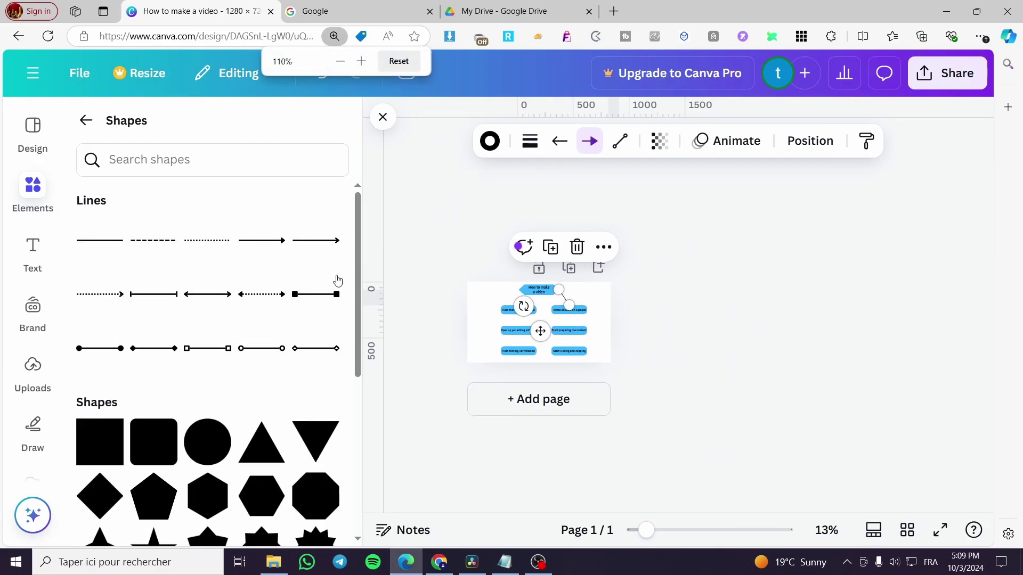
{"action": "left_click_drag", "start_coordinate": [715, 535], "coordinate": [765, 534]}
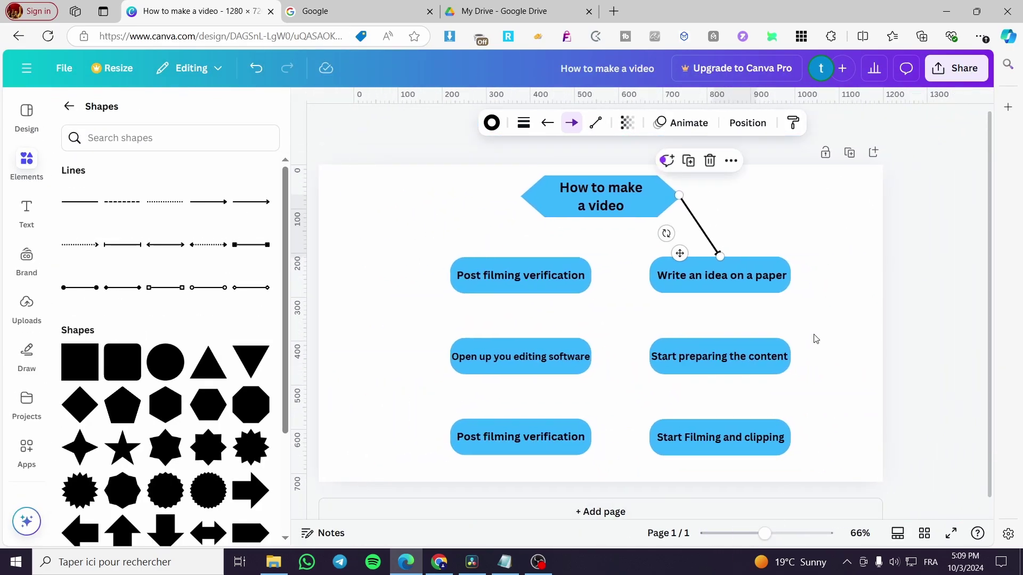
{"action": "left_click", "coordinate": [815, 339]}
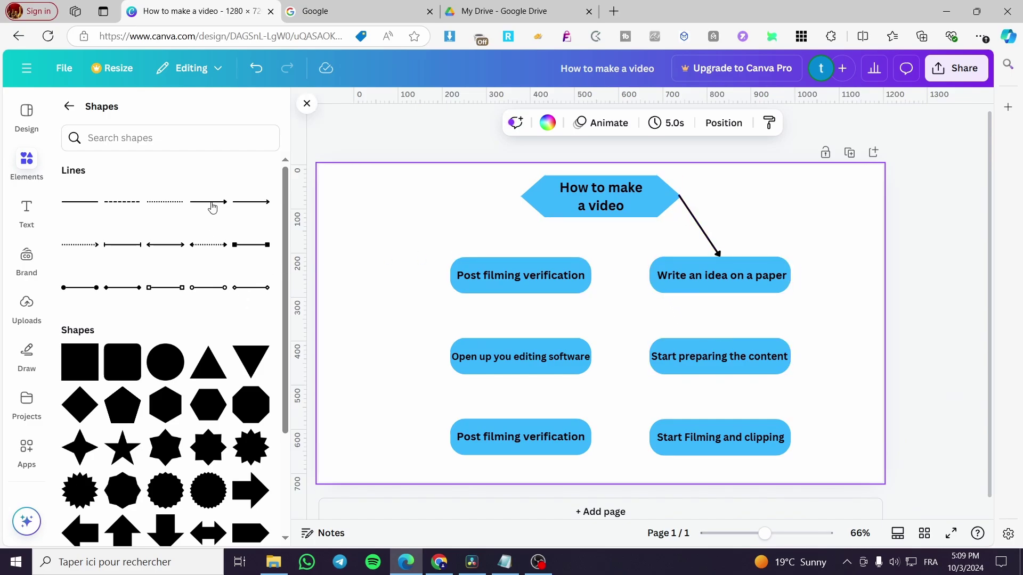
- Add a thin-headed vertical arrow from the "Write an idea on a paper" bar down to the "Start preparing the content" bar
{"action": "left_click", "coordinate": [257, 206]}
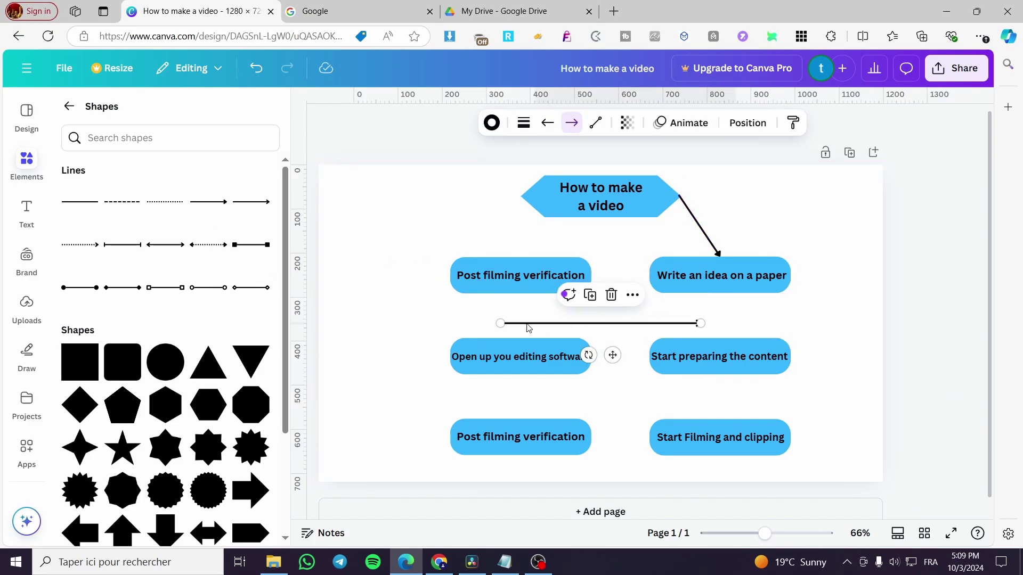
{"action": "left_click_drag", "start_coordinate": [503, 323], "coordinate": [648, 323]}
{"action": "left_click_drag", "start_coordinate": [691, 356], "coordinate": [720, 292]}
{"action": "left_click", "coordinate": [802, 326]}
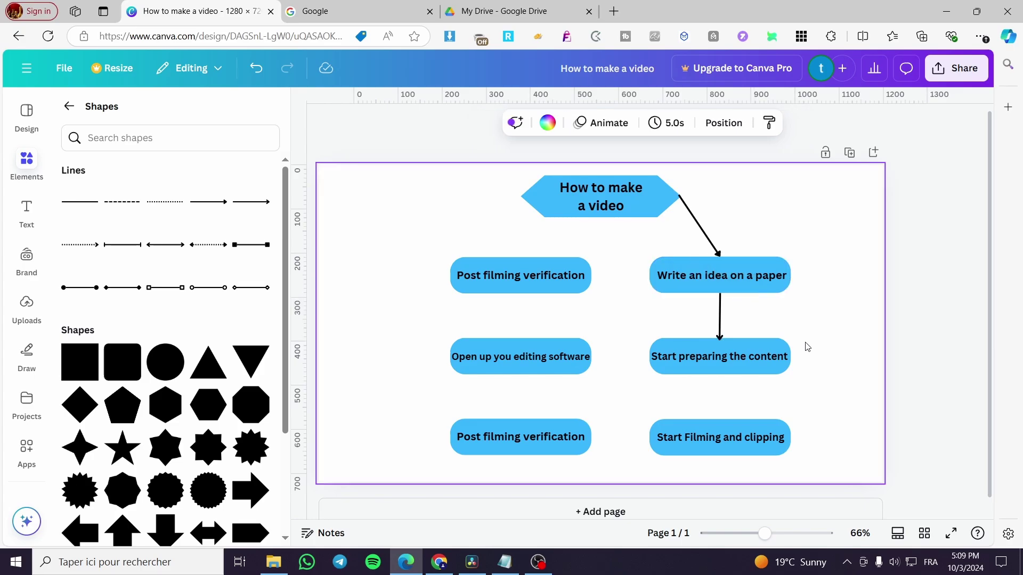
{"action": "left_click", "coordinate": [719, 336]}
{"action": "left_click_drag", "start_coordinate": [719, 336], "coordinate": [720, 338]}
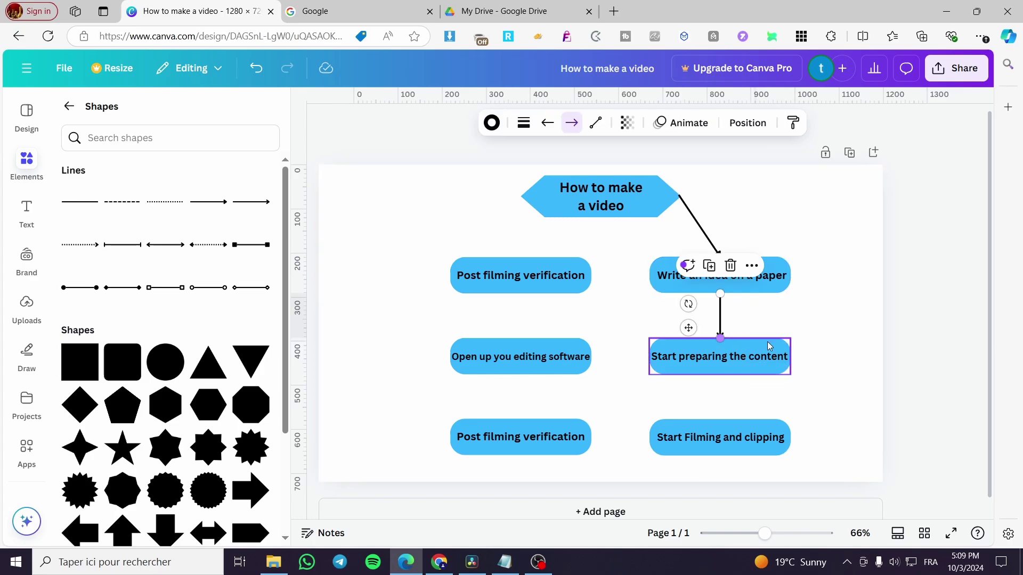
{"action": "left_click", "coordinate": [842, 348]}
- Duplicate the vertical arrow and place the copy between the "Start preparing the content" and "Start Filming and clipping" bars
{"action": "left_click", "coordinate": [721, 312]}
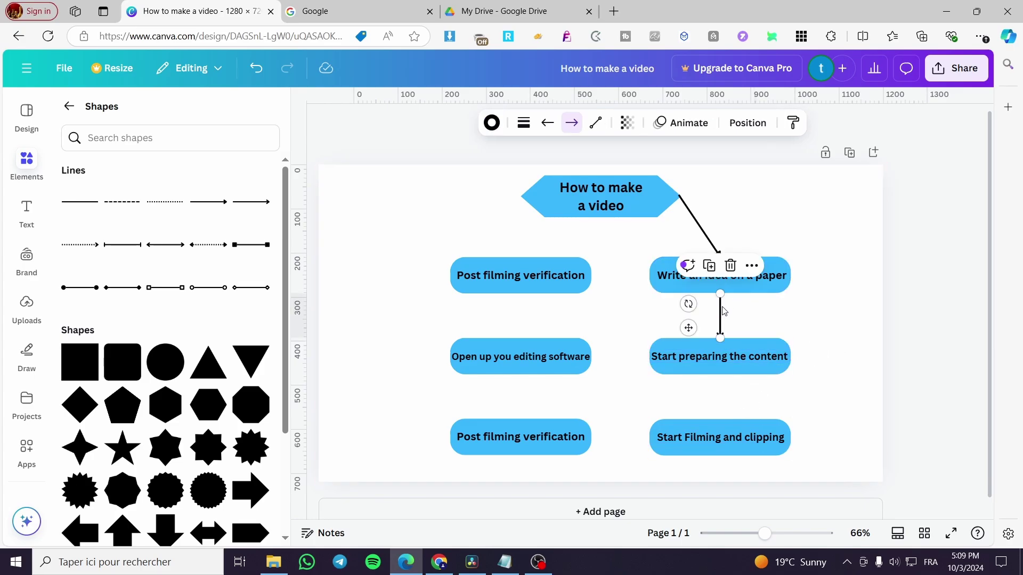
{"action": "left_click", "coordinate": [708, 274]}
{"action": "left_click_drag", "start_coordinate": [730, 331], "coordinate": [718, 404]}
{"action": "left_click", "coordinate": [863, 421]}
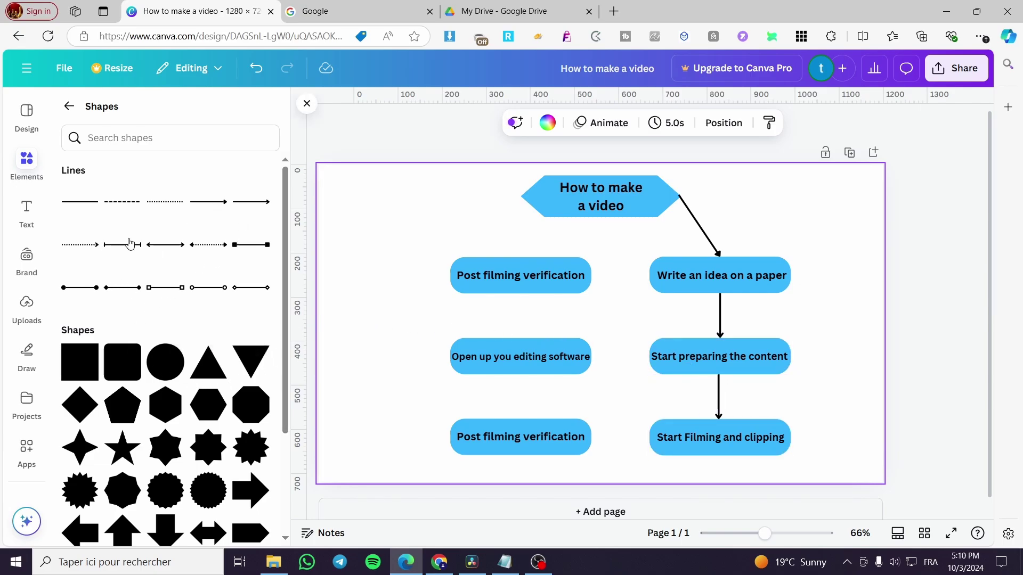
- Add a dotted arrow pointing left from the "Start Filming and clipping" bar to the left column's lowest bar
{"action": "left_click", "coordinate": [84, 244]}
{"action": "left_click_drag", "start_coordinate": [697, 323], "coordinate": [593, 323]}
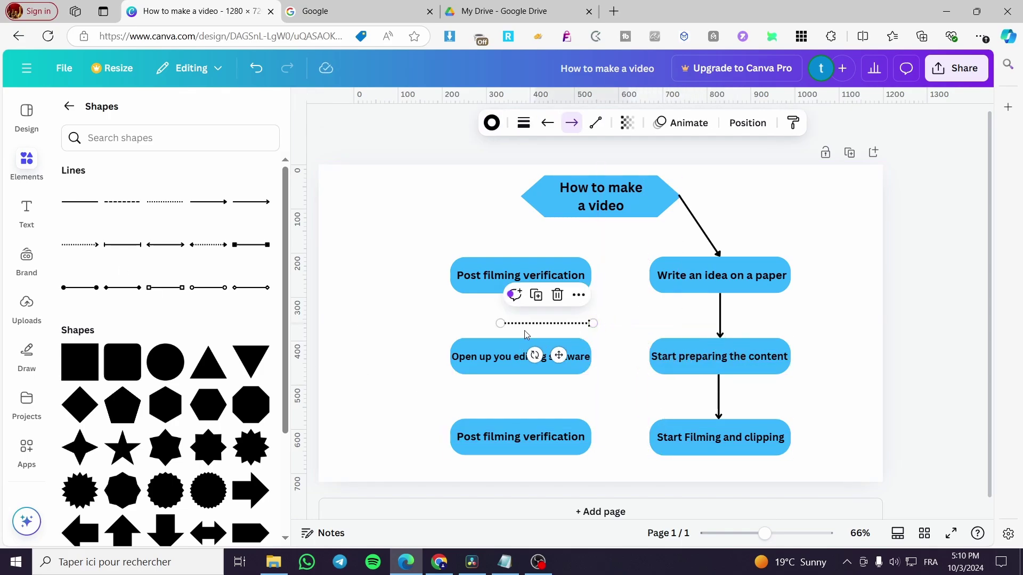
{"action": "left_click_drag", "start_coordinate": [535, 355], "coordinate": [562, 172]}
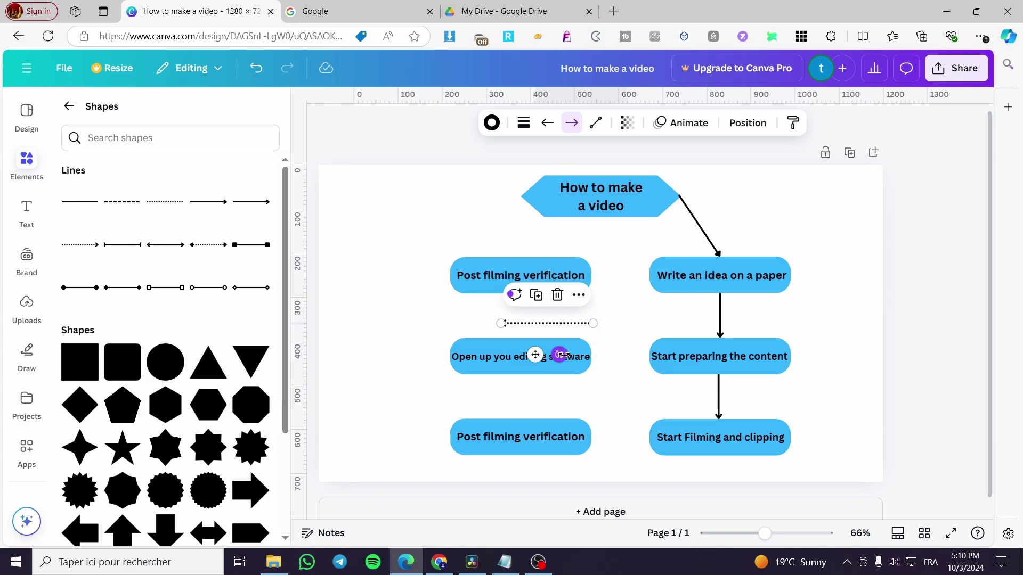
{"action": "left_click_drag", "start_coordinate": [593, 323], "coordinate": [626, 472]}
{"action": "left_click_drag", "start_coordinate": [618, 438], "coordinate": [649, 439]}
{"action": "left_click", "coordinate": [651, 470]}
{"action": "left_click", "coordinate": [642, 441]}
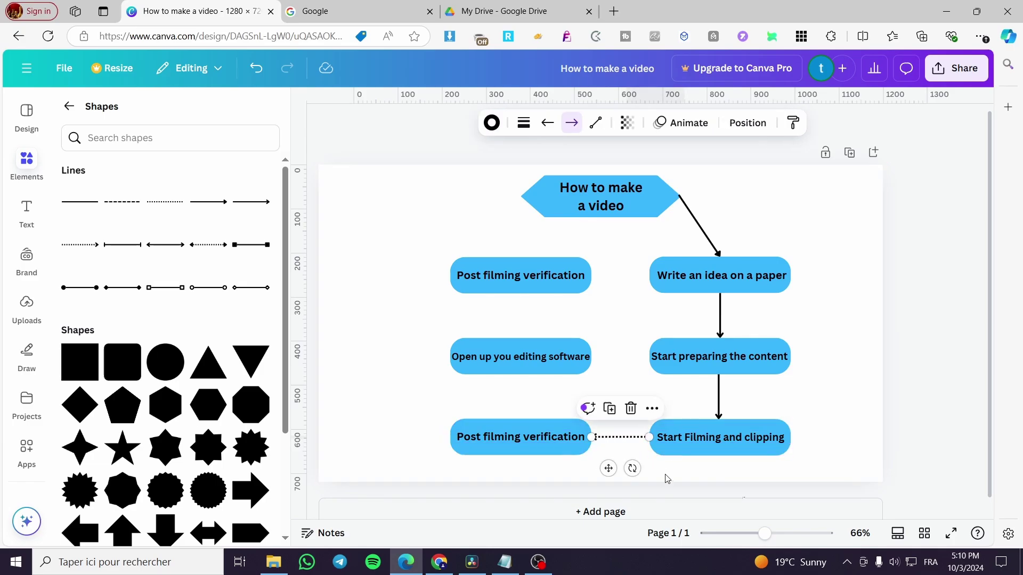
{"action": "left_click", "coordinate": [670, 481]}
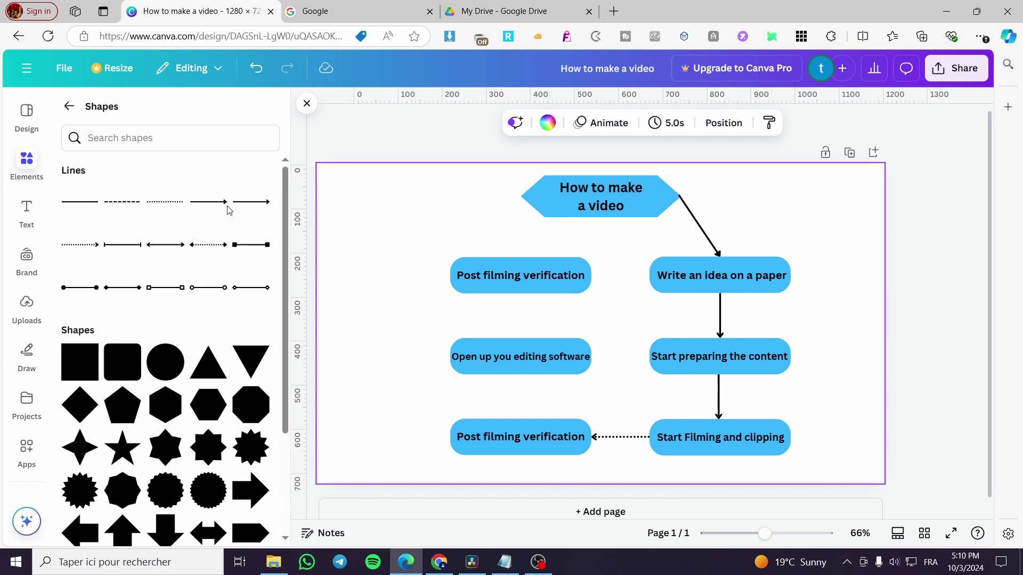
- Duplicate the right column's upper vertical arrow, turn the copy upward, and place it between the left column's middle and top bars
{"action": "left_click", "coordinate": [200, 208]}
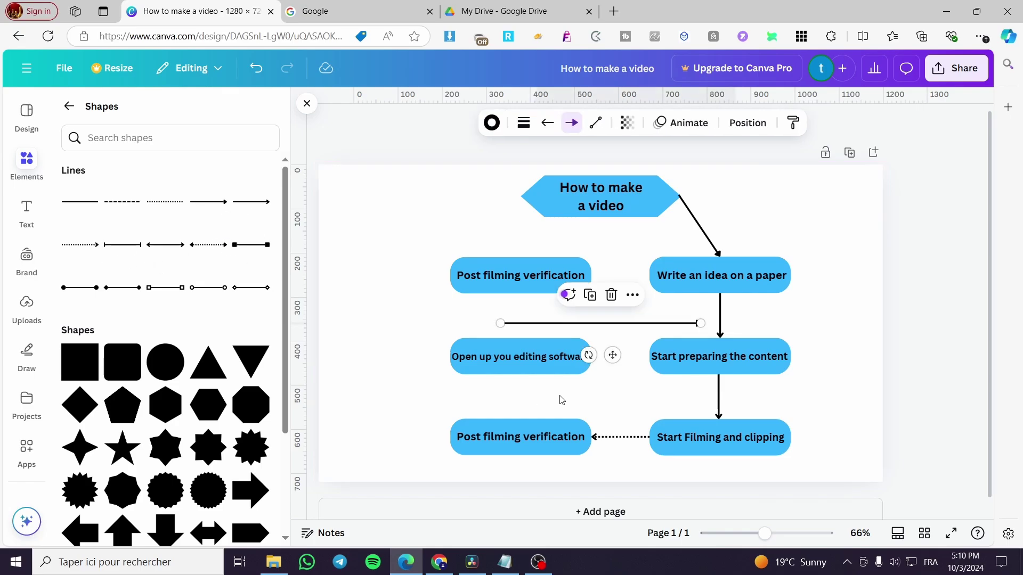
{"action": "left_click", "coordinate": [612, 299]}
{"action": "left_click", "coordinate": [720, 316]}
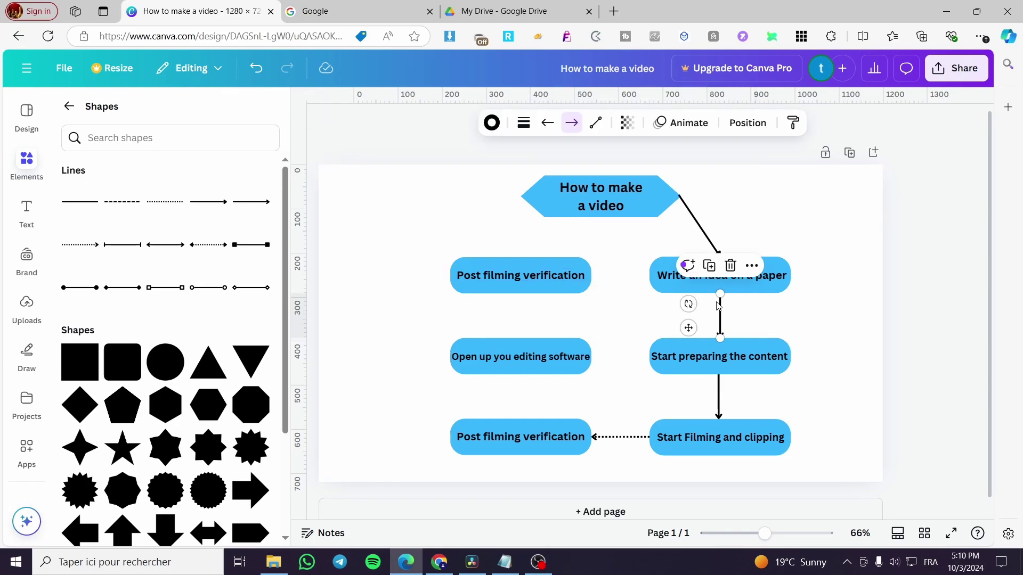
{"action": "left_click", "coordinate": [716, 273]}
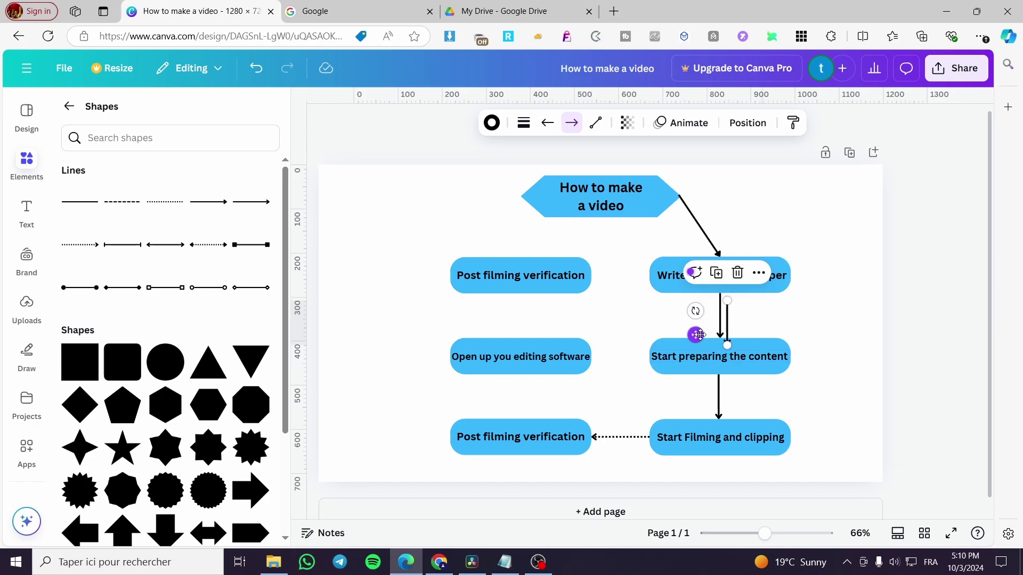
{"action": "left_click_drag", "start_coordinate": [694, 312], "coordinate": [563, 307]}
- Duplicate the upward arrow and place the copy between the left column's lowest and middle bars
{"action": "left_click", "coordinate": [511, 267]}
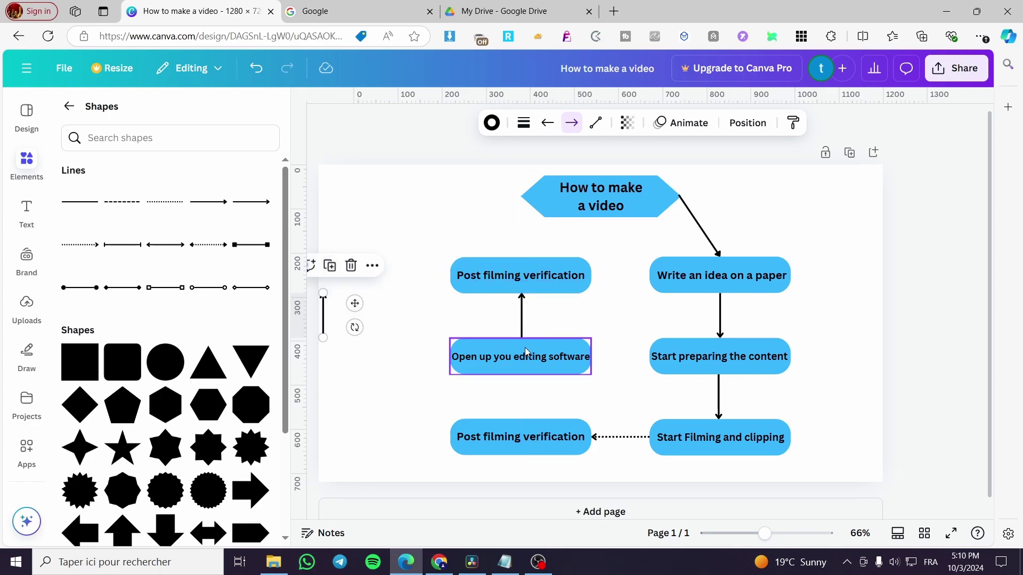
{"action": "left_click_drag", "start_coordinate": [321, 318], "coordinate": [523, 401]}
{"action": "left_click", "coordinate": [381, 390]}
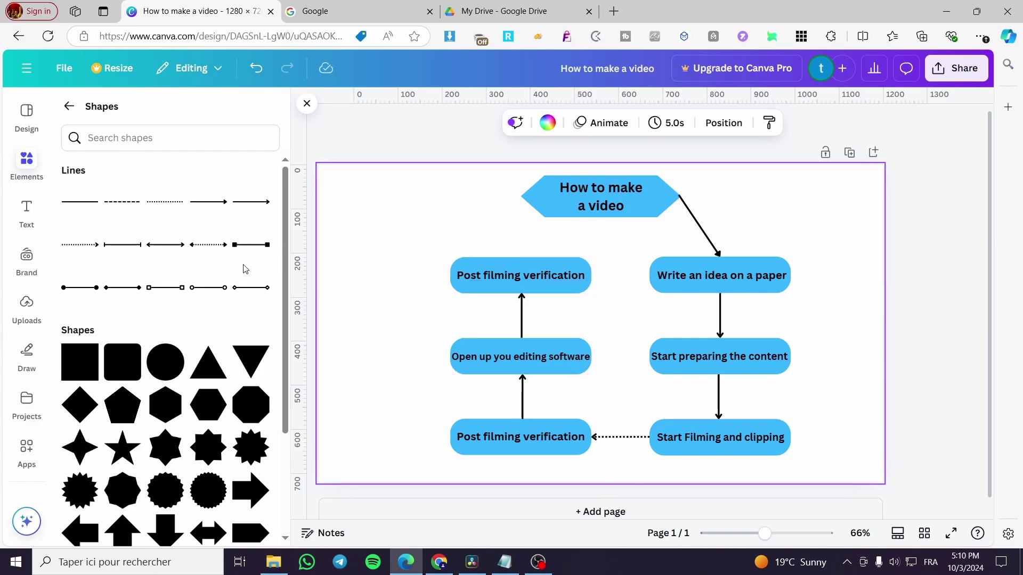
- Add a short solid arrow rising diagonally up-left from the top edge of the left column's top bar
{"action": "left_click", "coordinate": [207, 203]}
{"action": "left_click_drag", "start_coordinate": [701, 324], "coordinate": [573, 324]}
{"action": "left_click_drag", "start_coordinate": [525, 357], "coordinate": [563, 352]}
{"action": "left_click_drag", "start_coordinate": [554, 293], "coordinate": [487, 223]}
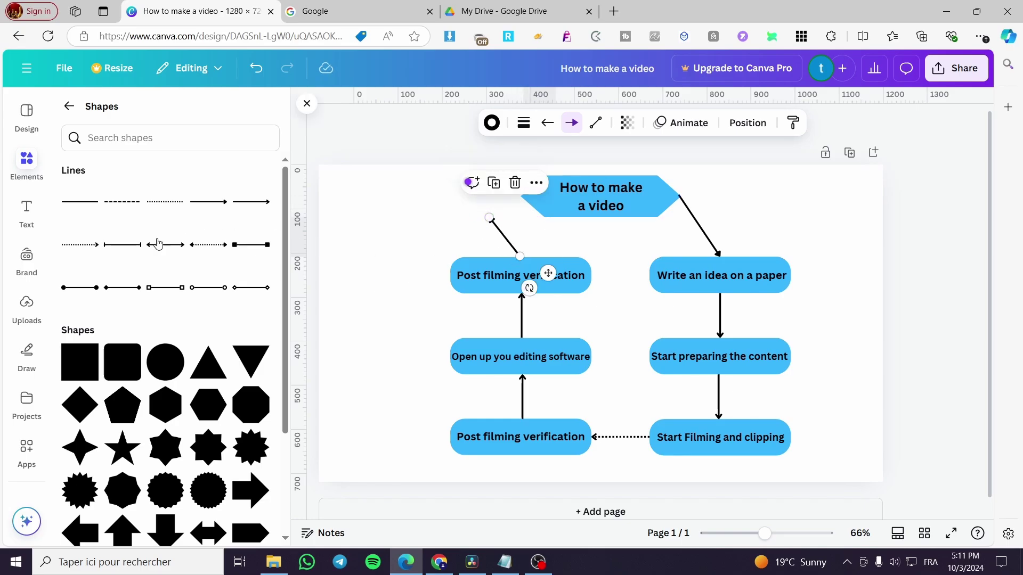
- Add a blue circle, shrink it, and position it at the diagonal arrow's tip beside the title banner
{"action": "left_click", "coordinate": [165, 361]}
{"action": "left_click_drag", "start_coordinate": [612, 344], "coordinate": [430, 241]}
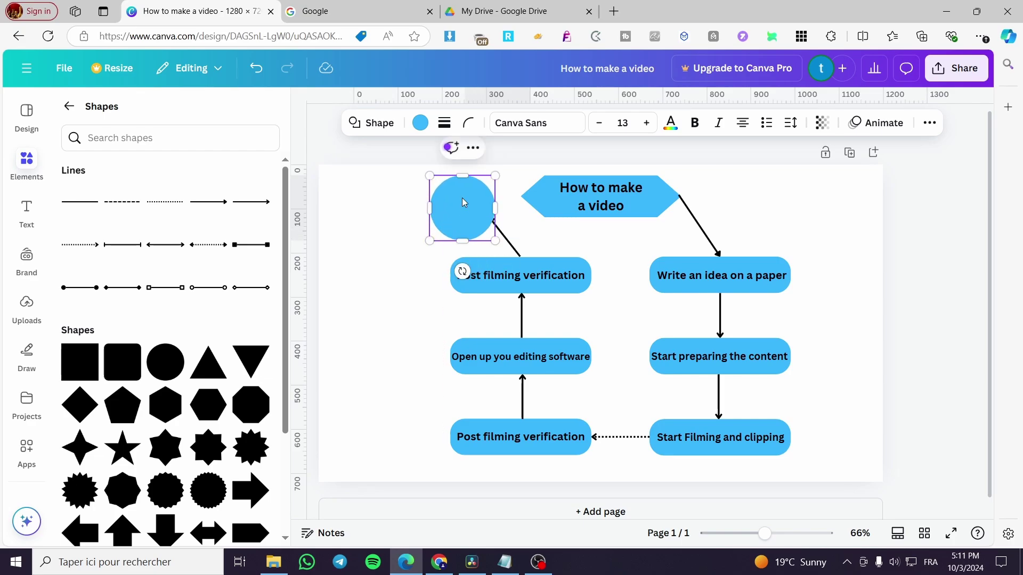
{"action": "left_click_drag", "start_coordinate": [463, 209], "coordinate": [464, 204]}
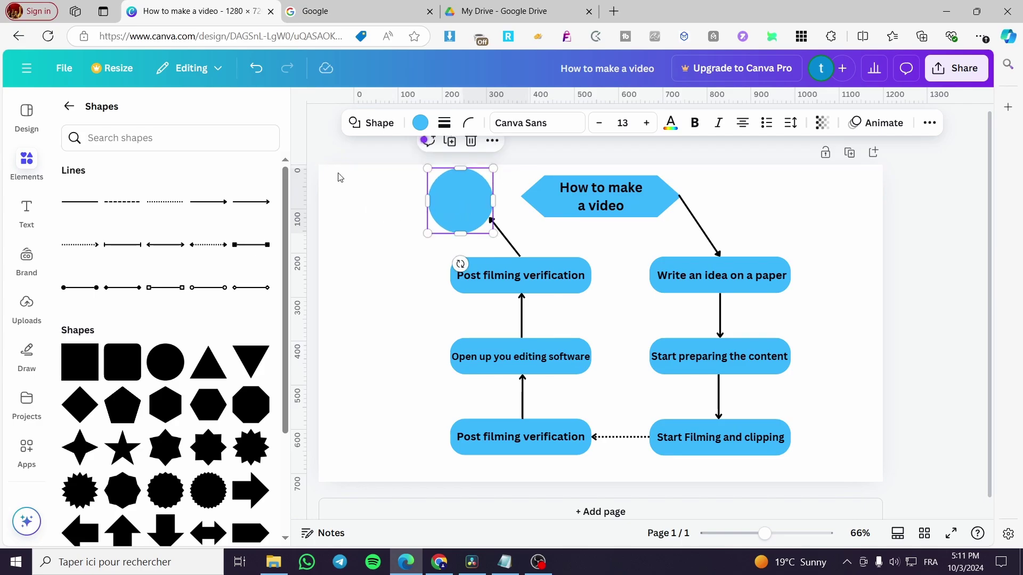
- Copy the banner title onto the circle, change the text to "Publish on social media", and centre it at size 16.1
{"action": "left_click_drag", "start_coordinate": [616, 193], "coordinate": [618, 217]}
{"action": "left_click_drag", "start_coordinate": [623, 254], "coordinate": [462, 202]}
{"action": "double_click", "coordinate": [472, 200]}
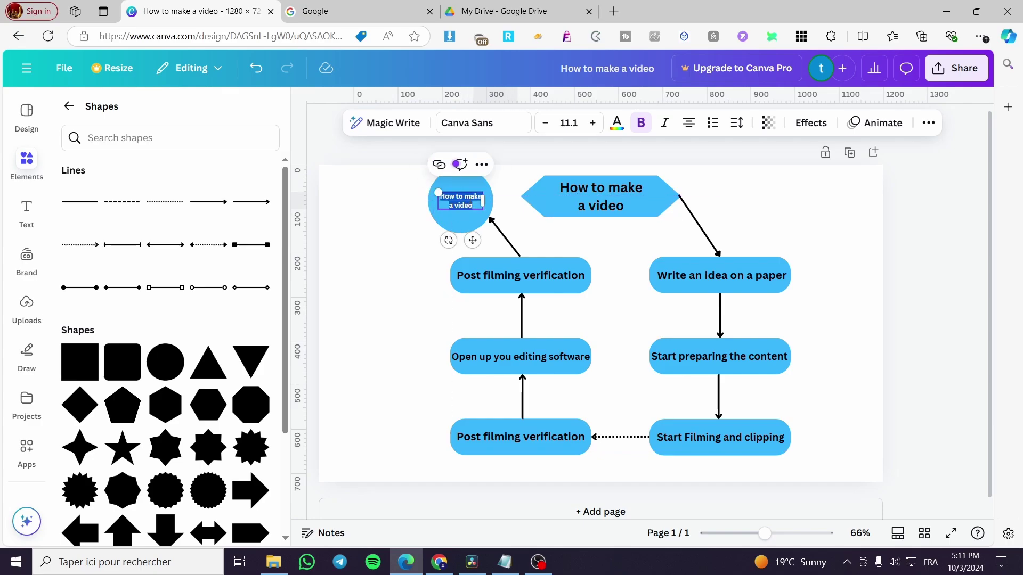
{"action": "type", "text": "Publi"}
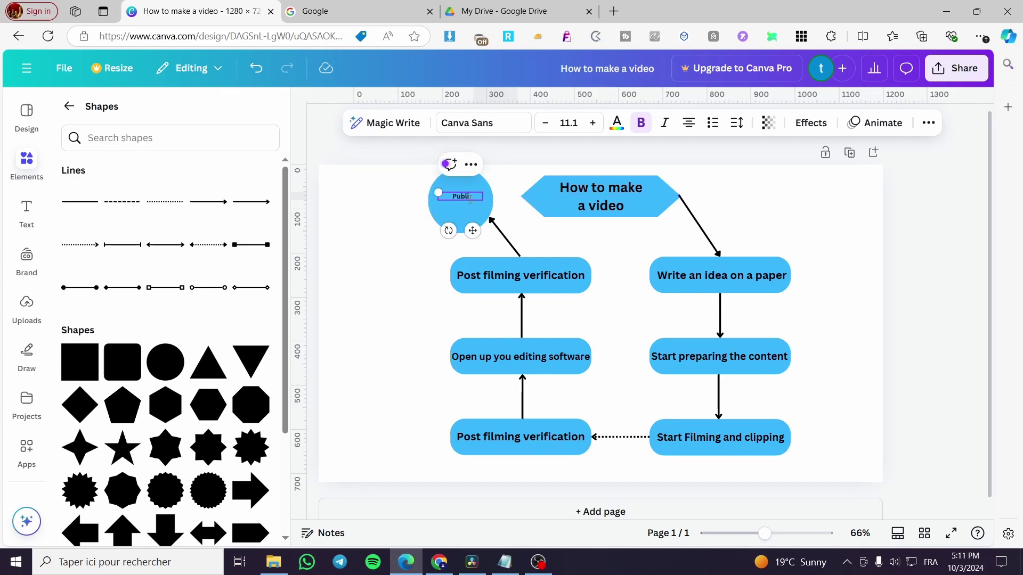
{"action": "type", "text": "sh on socila media"}
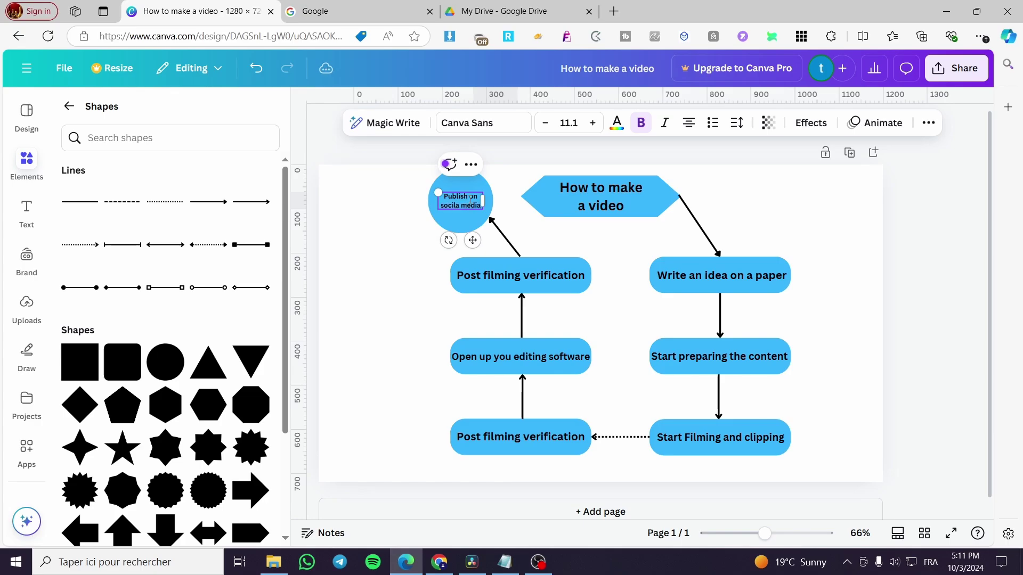
{"action": "left_click_drag", "start_coordinate": [435, 189], "coordinate": [416, 181]}
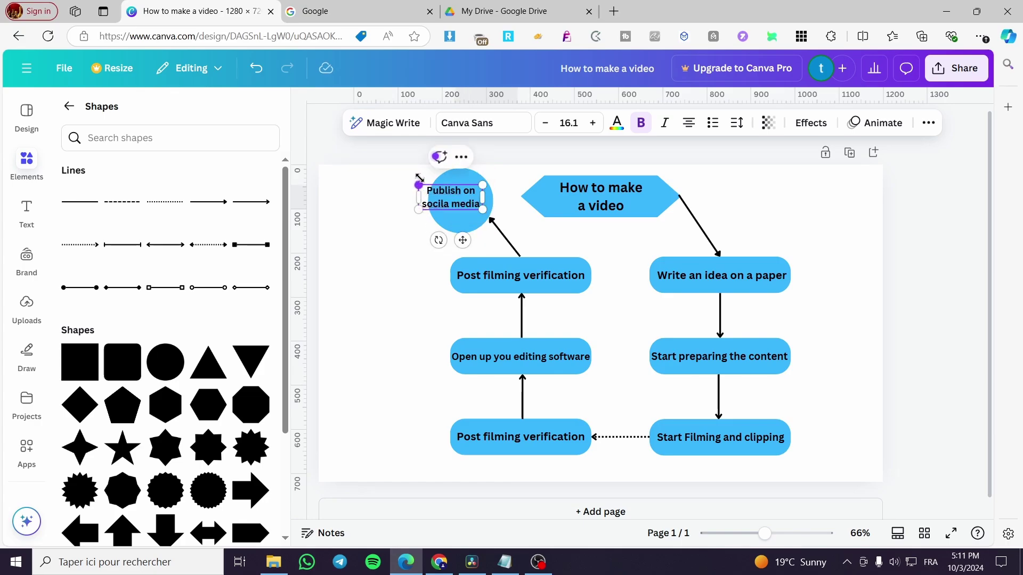
{"action": "left_click_drag", "start_coordinate": [460, 232], "coordinate": [474, 241]}
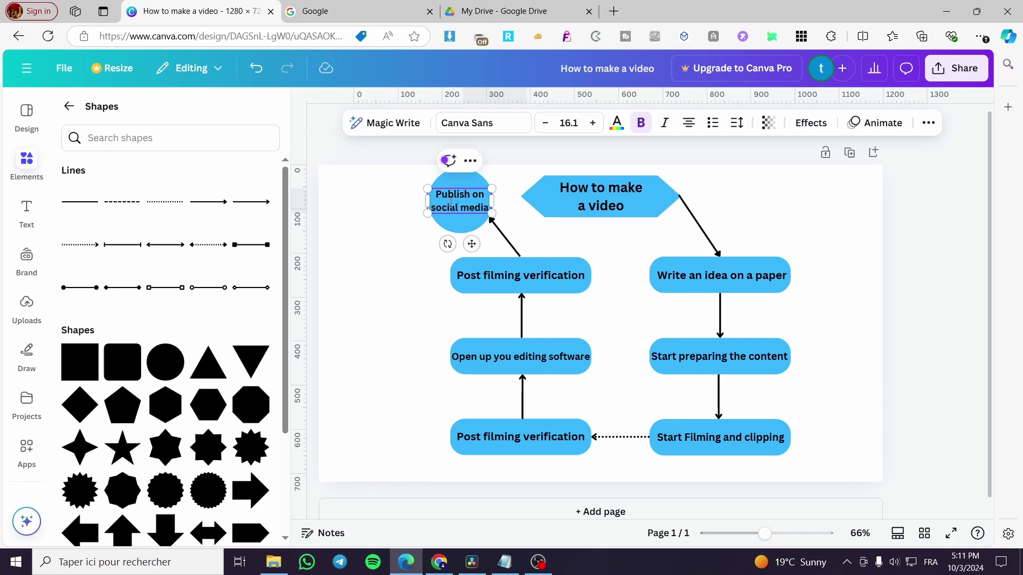
{"action": "left_click", "coordinate": [365, 251]}
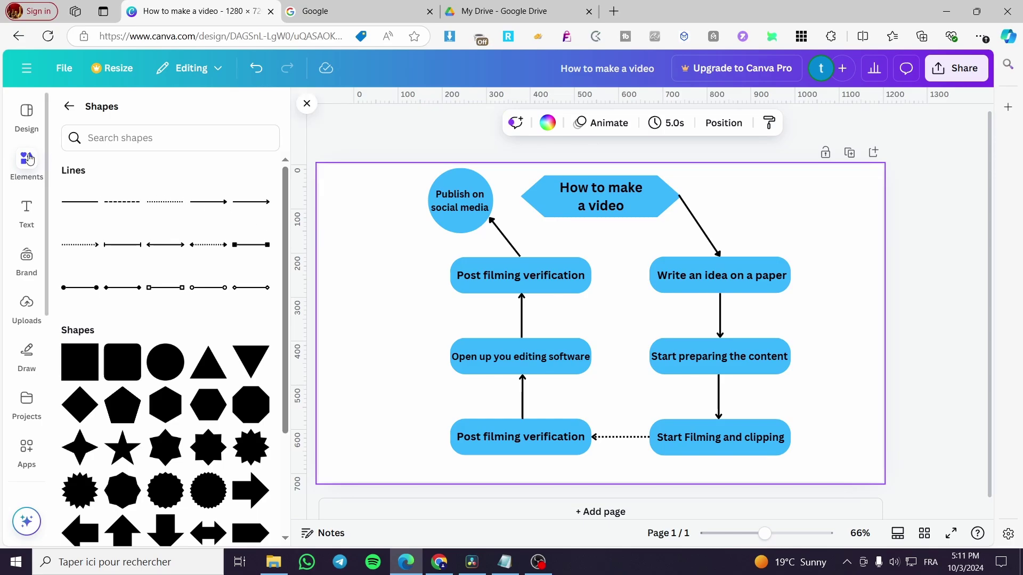
- Search the element library for "social media icon" and show all matching graphics
{"action": "left_click", "coordinate": [124, 141]}
{"action": "type", "text": "s"}
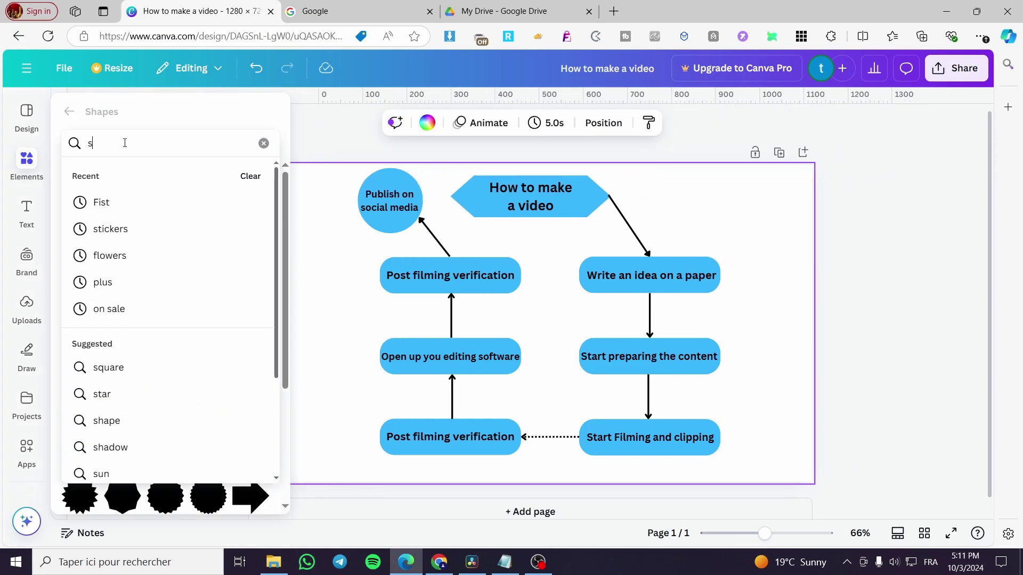
{"action": "left_click", "coordinate": [69, 110]}
{"action": "left_click", "coordinate": [151, 120]}
{"action": "type", "text": "social"}
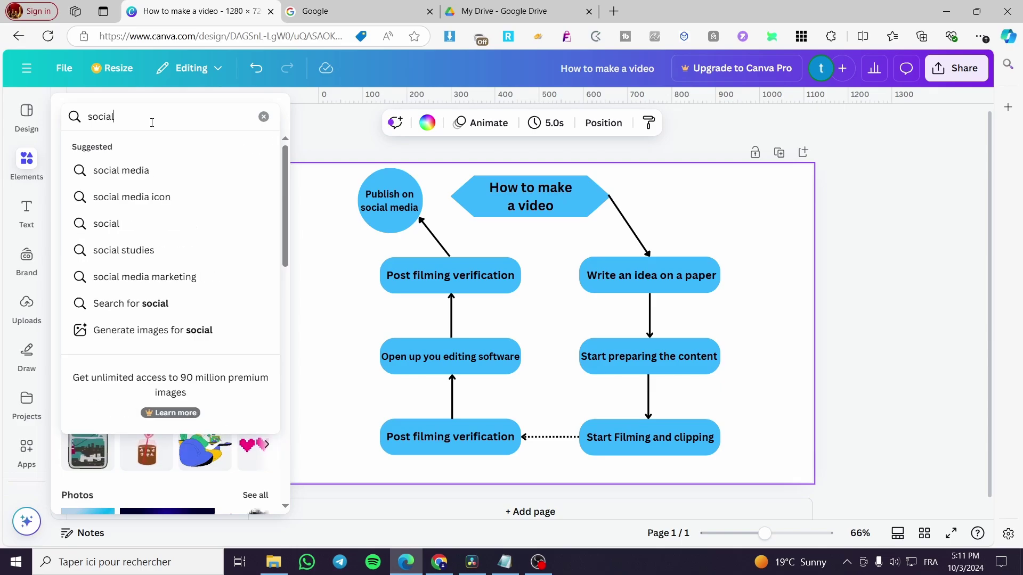
{"action": "key", "text": "Down"}
{"action": "key", "text": "Down"}
{"action": "key", "text": "Return"}
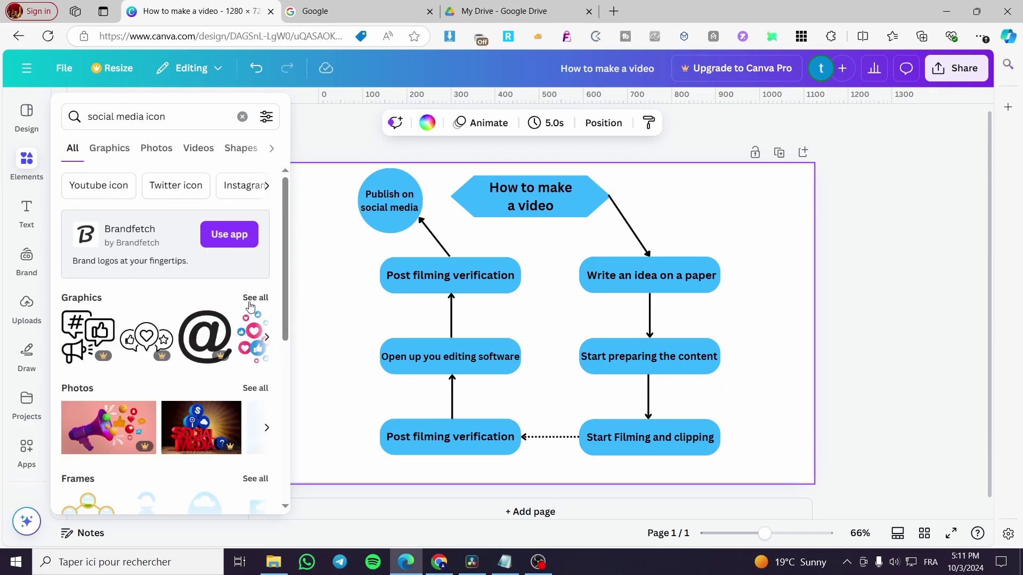
{"action": "left_click", "coordinate": [255, 299]}
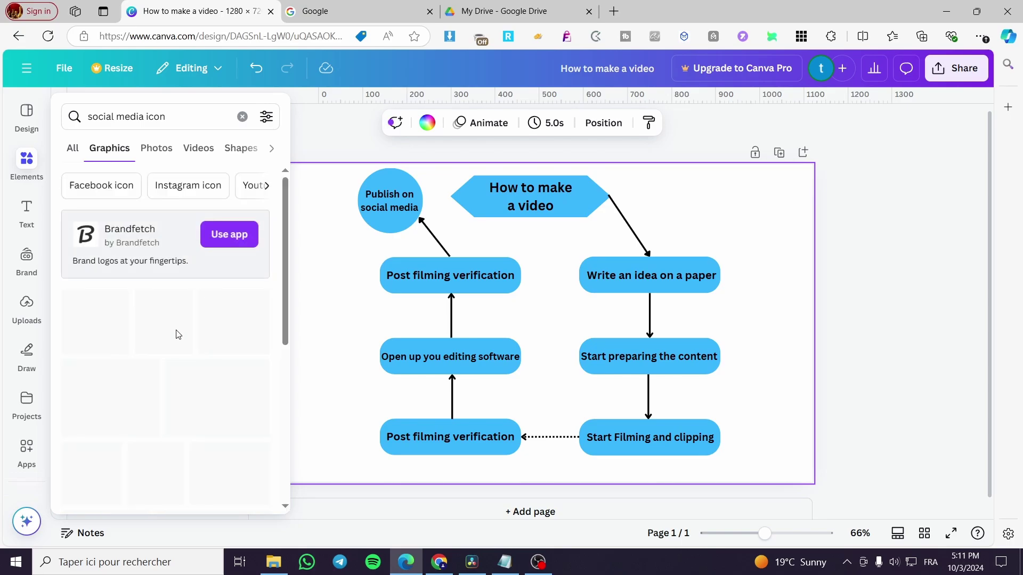
{"action": "key", "text": "Escape"}
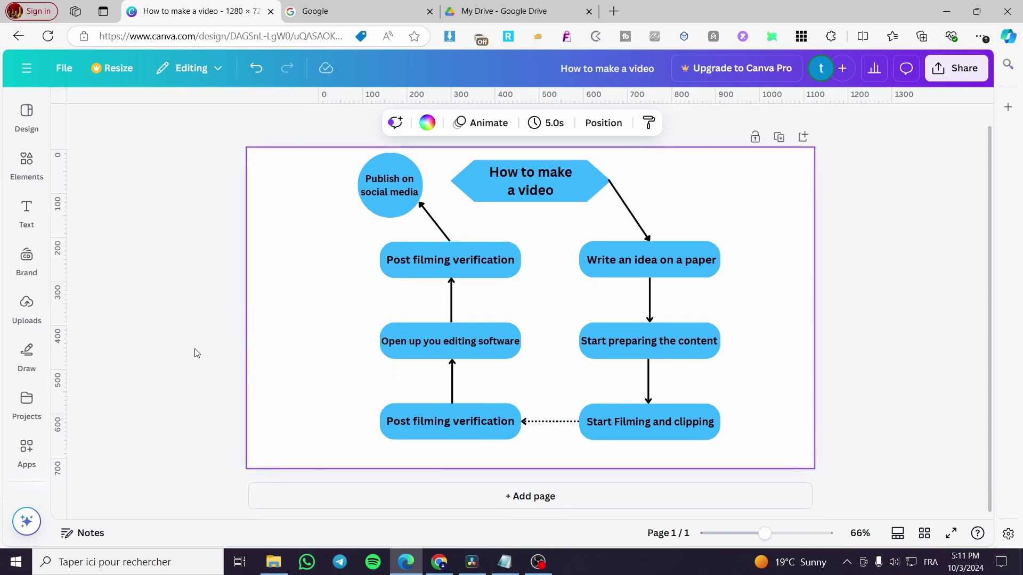
- Add the social media post graphic of a woman holding a megaphone, shrink it, and place it inside the circle below "Publish on social media"
{"action": "left_click", "coordinate": [27, 168]}
{"action": "scroll", "coordinate": [220, 416], "scroll_direction": "down", "scroll_amount": 5}
{"action": "scroll", "coordinate": [220, 415], "scroll_direction": "down", "scroll_amount": 6}
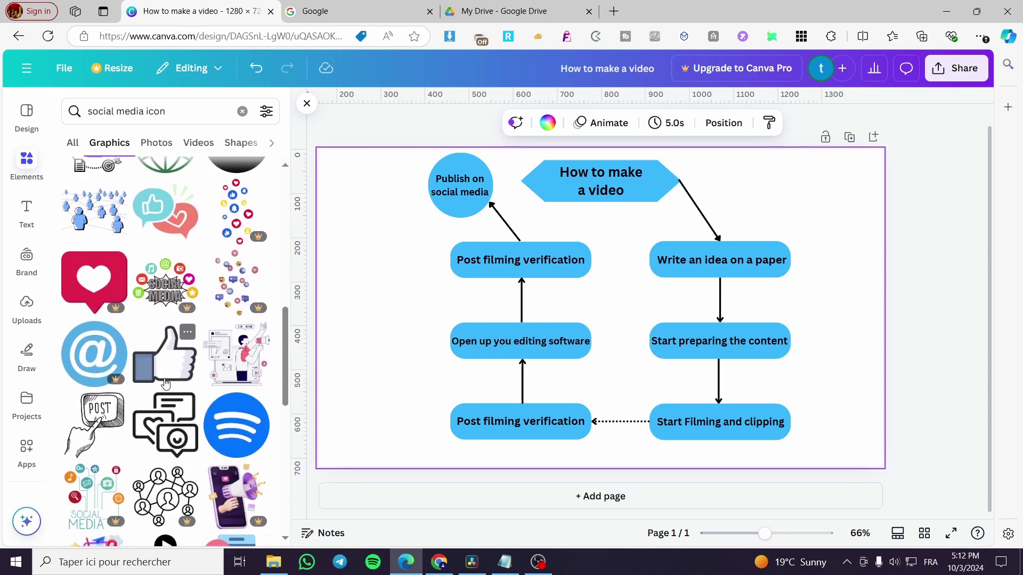
{"action": "scroll", "coordinate": [160, 325], "scroll_direction": "down", "scroll_amount": 4}
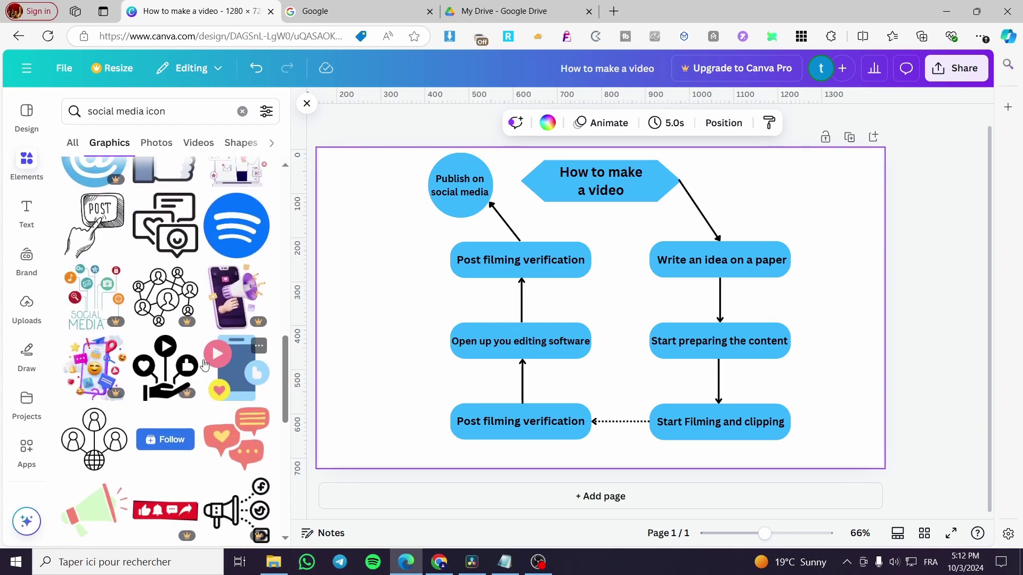
{"action": "scroll", "coordinate": [195, 367], "scroll_direction": "down", "scroll_amount": 8}
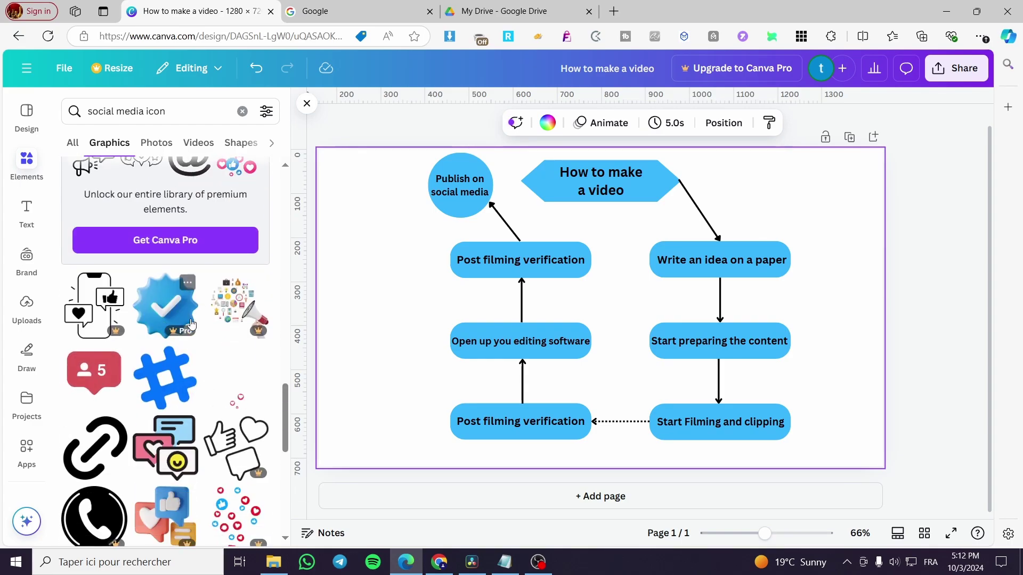
{"action": "scroll", "coordinate": [145, 360], "scroll_direction": "down", "scroll_amount": 8}
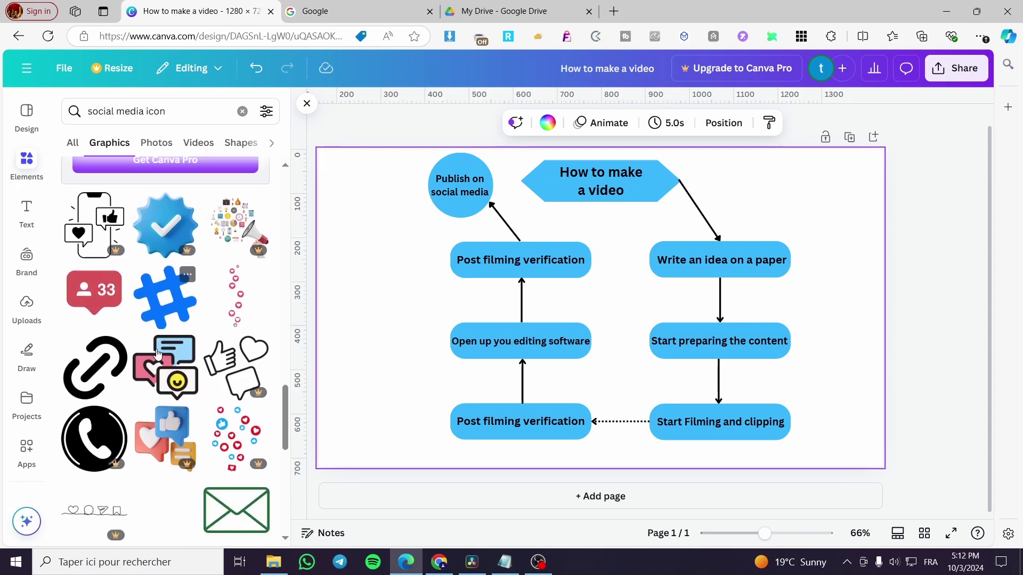
{"action": "scroll", "coordinate": [145, 360], "scroll_direction": "down", "scroll_amount": 3}
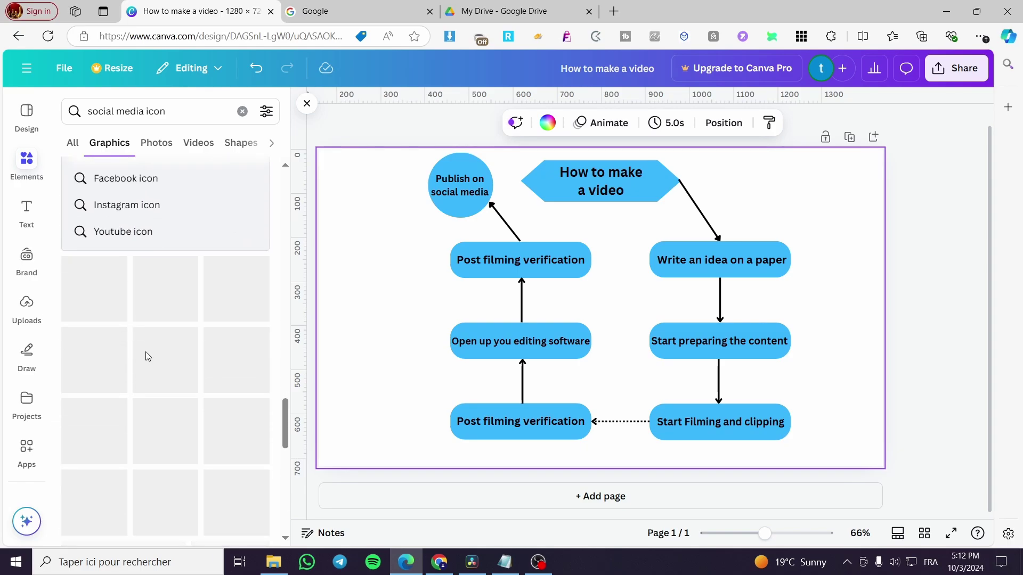
{"action": "scroll", "coordinate": [172, 333], "scroll_direction": "down", "scroll_amount": 3}
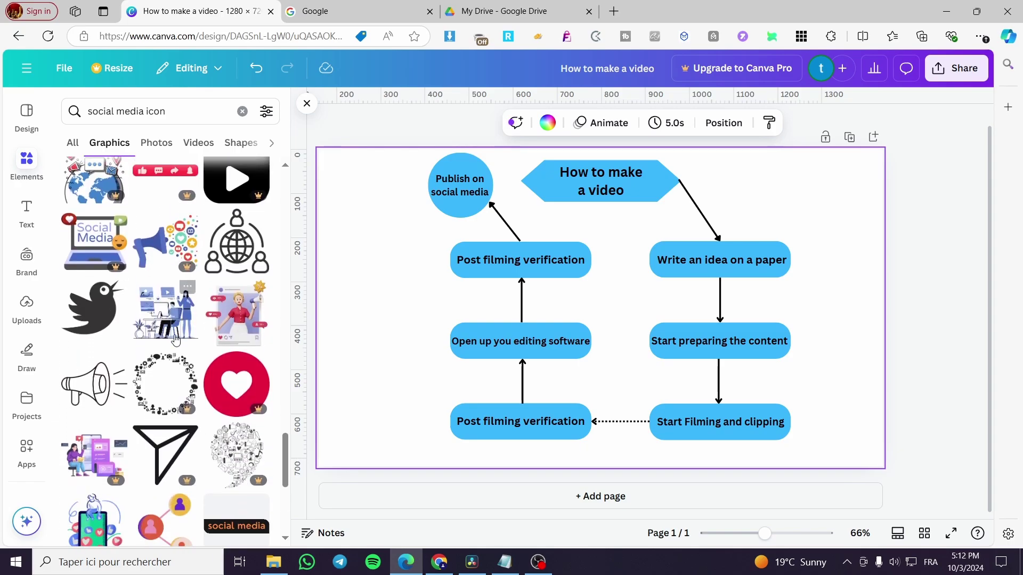
{"action": "left_click", "coordinate": [238, 312]}
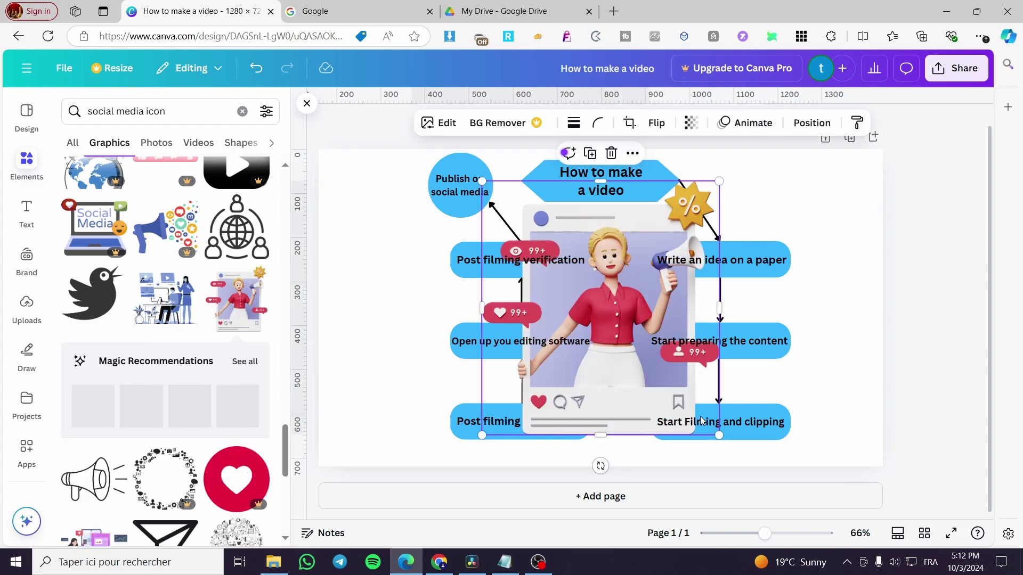
{"action": "left_click_drag", "start_coordinate": [719, 435], "coordinate": [465, 213]}
{"action": "left_click", "coordinate": [388, 262]}
{"action": "scroll", "coordinate": [440, 266], "scroll_direction": "up", "scroll_amount": 3, "text": "ctrl"}
{"action": "scroll", "coordinate": [441, 266], "scroll_direction": "up", "scroll_amount": 5, "text": "ctrl"}
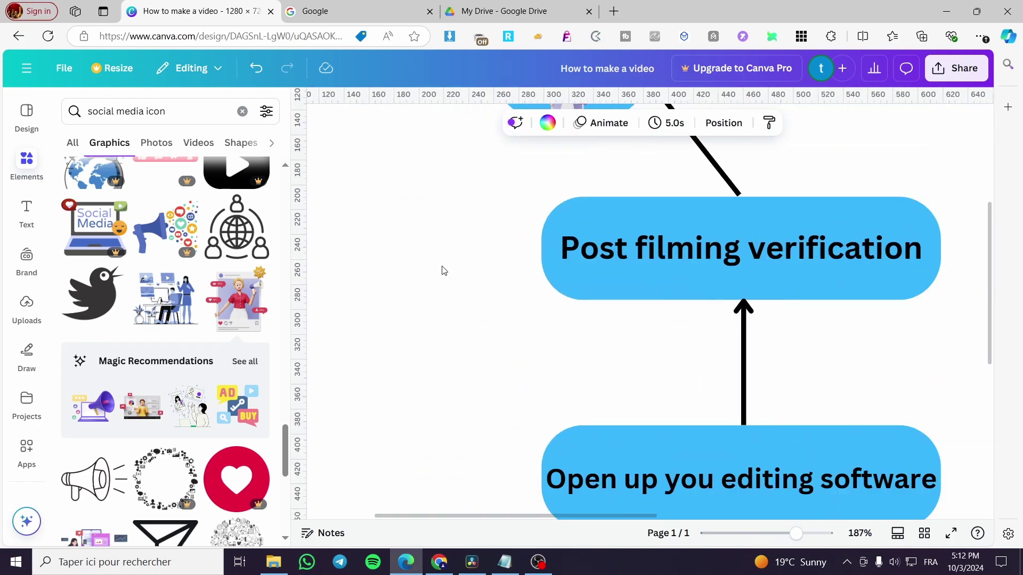
{"action": "scroll", "coordinate": [479, 299], "scroll_direction": "up", "scroll_amount": 3}
{"action": "scroll", "coordinate": [465, 323], "scroll_direction": "down", "scroll_amount": 5, "text": "ctrl"}
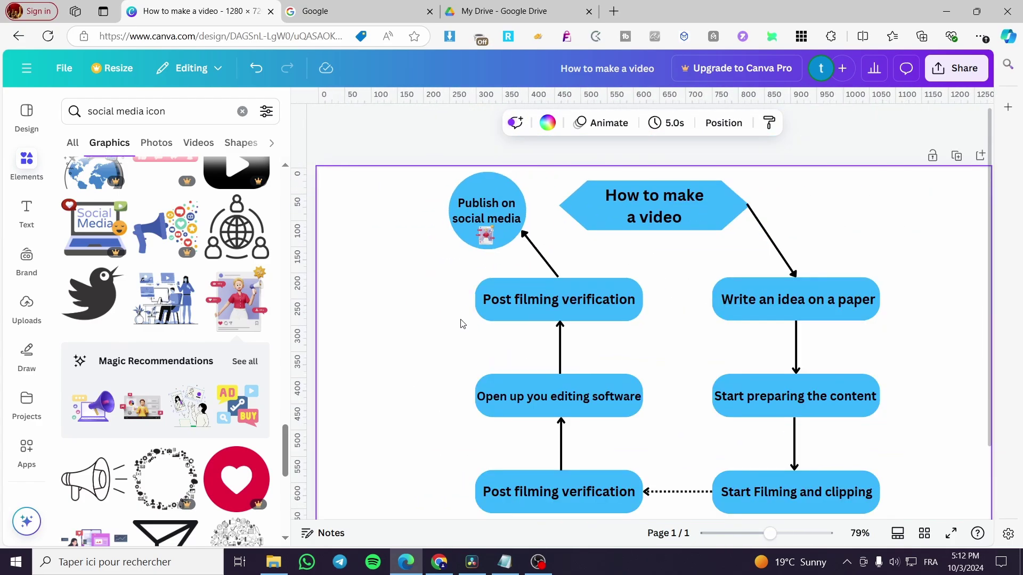
{"action": "scroll", "coordinate": [788, 304], "scroll_direction": "up", "scroll_amount": 2, "text": "ctrl"}
{"action": "scroll", "coordinate": [831, 341], "scroll_direction": "down", "scroll_amount": 1, "text": "ctrl"}
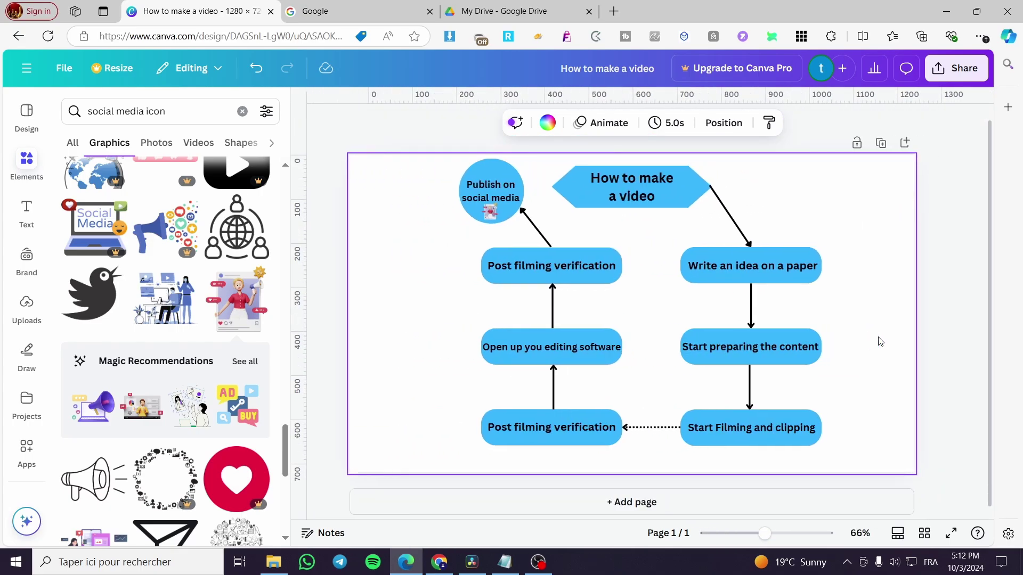